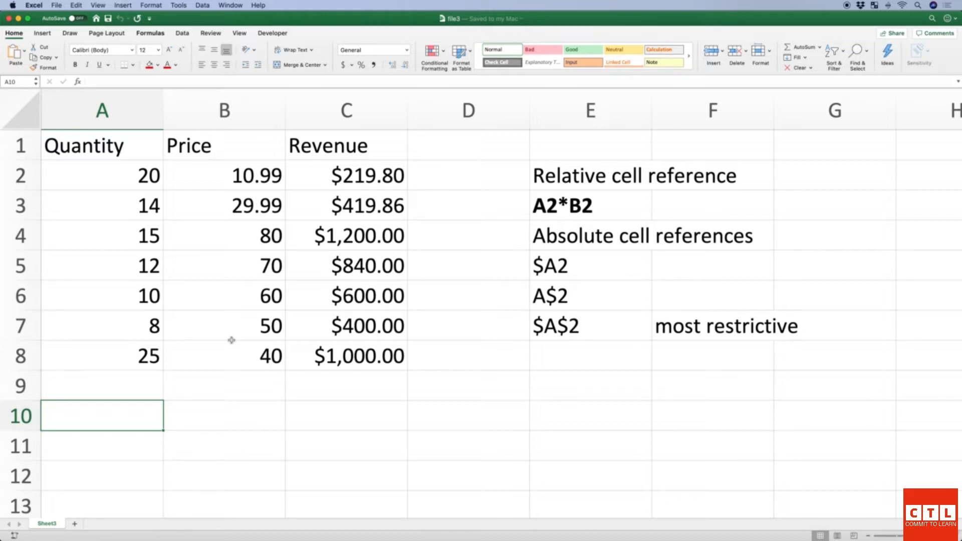
Enter a quantity of 30 in A10 and a price of 20 in B10
{"action": "type", "text": "30"}
{"action": "key", "text": "Tab"}
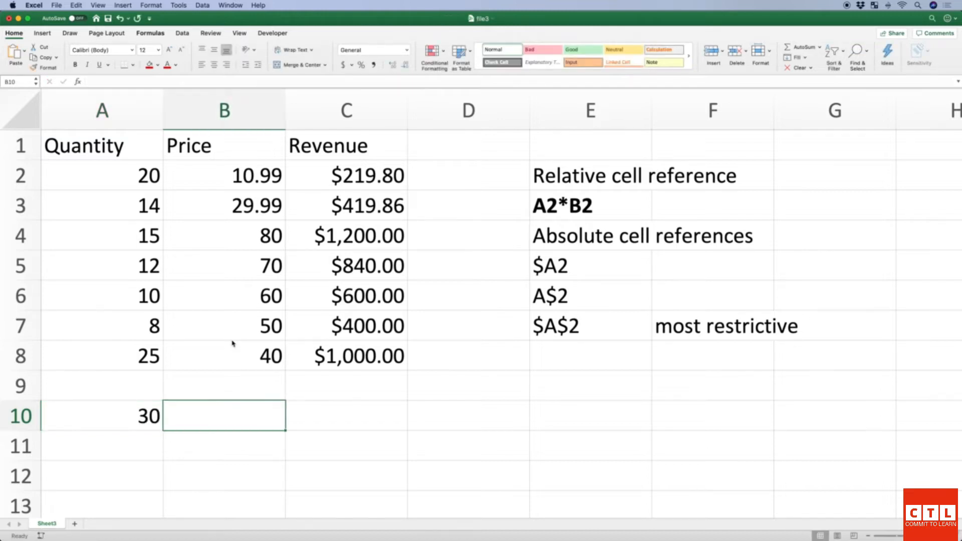
{"action": "type", "text": "20"}
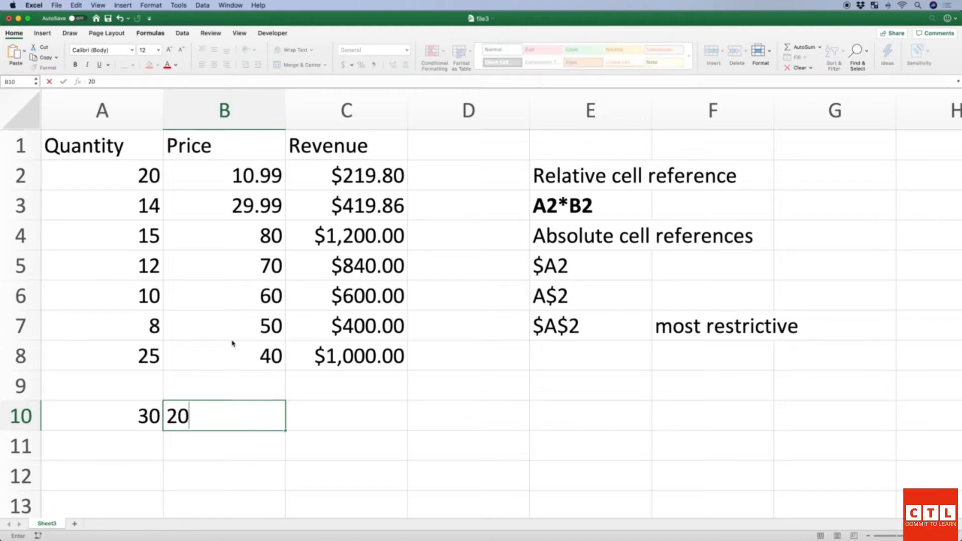
{"action": "key", "text": "Tab"}
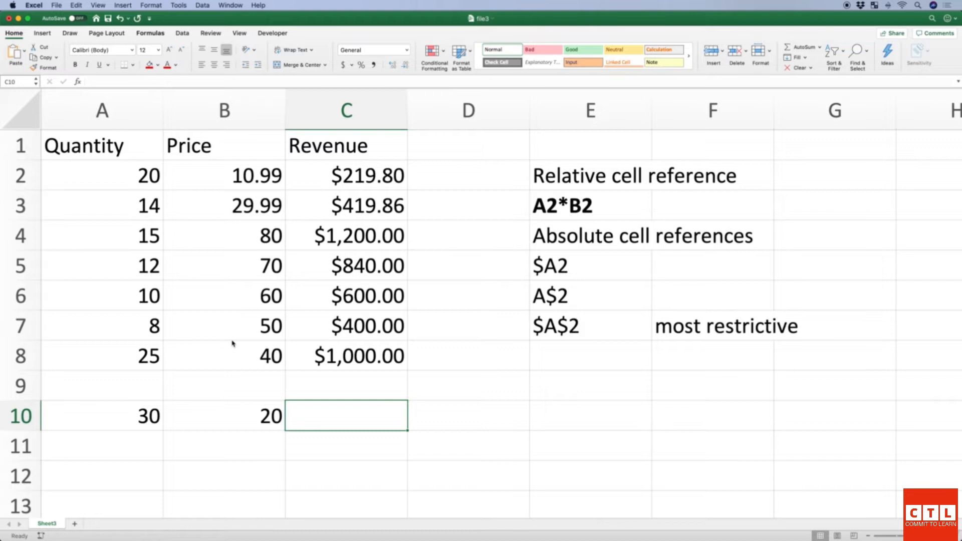
Enter a10*b10 without an equals sign in the Revenue cell C10
{"action": "key", "text": "Left"}
{"action": "key", "text": "Left"}
{"action": "key", "text": "Right"}
{"action": "key", "text": "Right"}
{"action": "type", "text": "a10"}
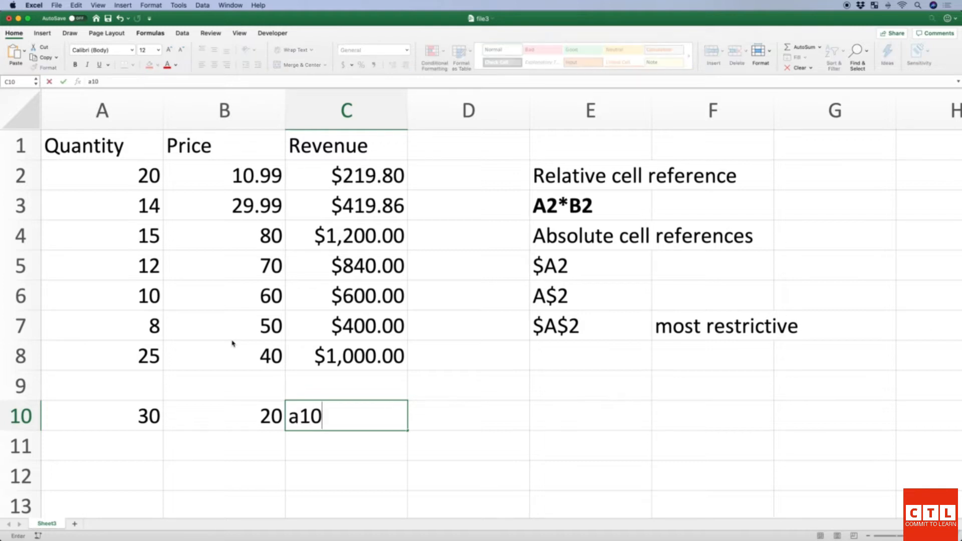
{"action": "type", "text": "*b10"}
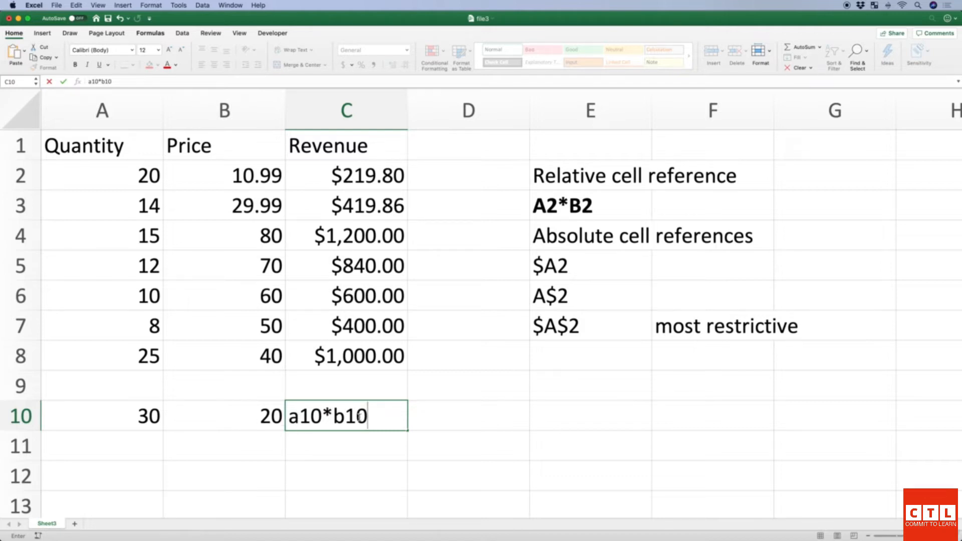
{"action": "key", "text": "Return"}
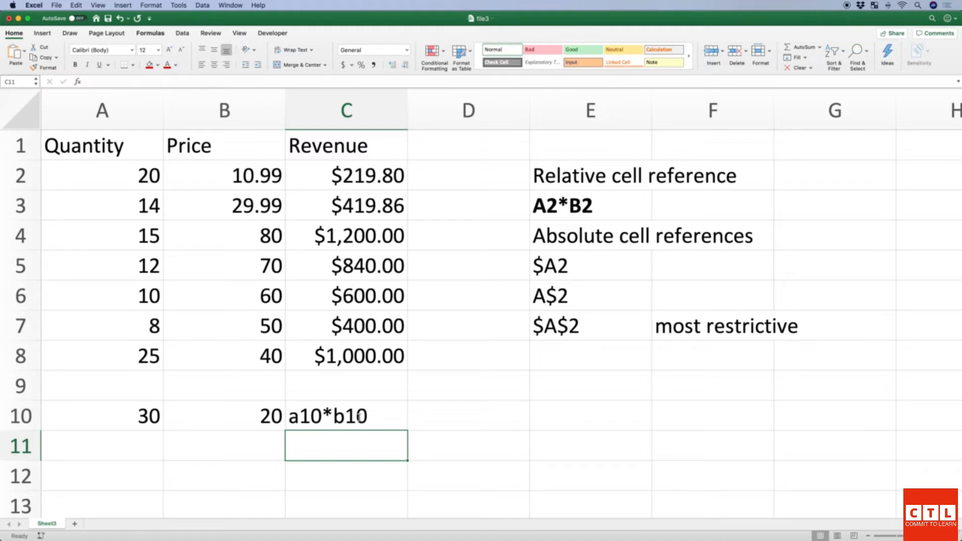
Turn the C10 entry into a formula by adding an equals sign in front, making it =a10*b10
{"action": "left_click", "coordinate": [360, 417]}
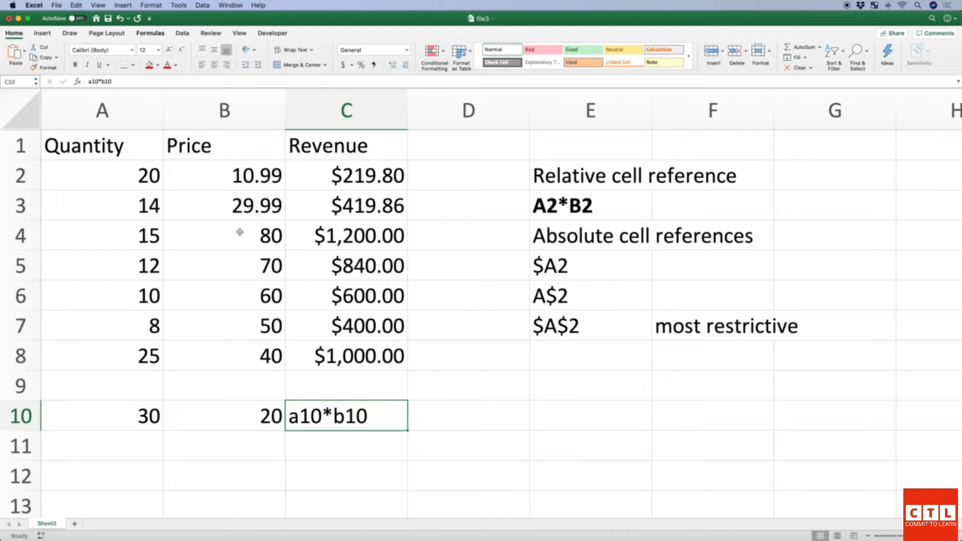
{"action": "left_click", "coordinate": [99, 83]}
{"action": "type", "text": "="}
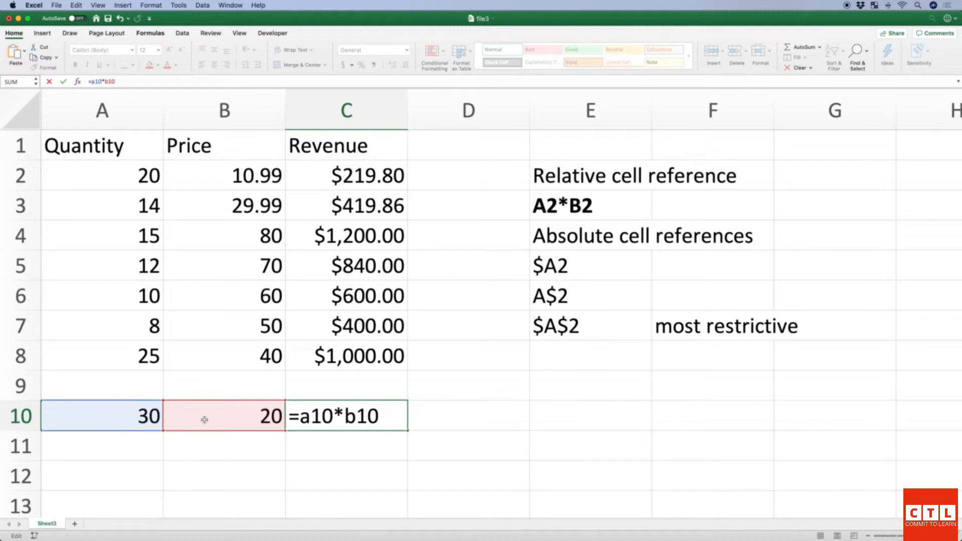
{"action": "key", "text": "Return"}
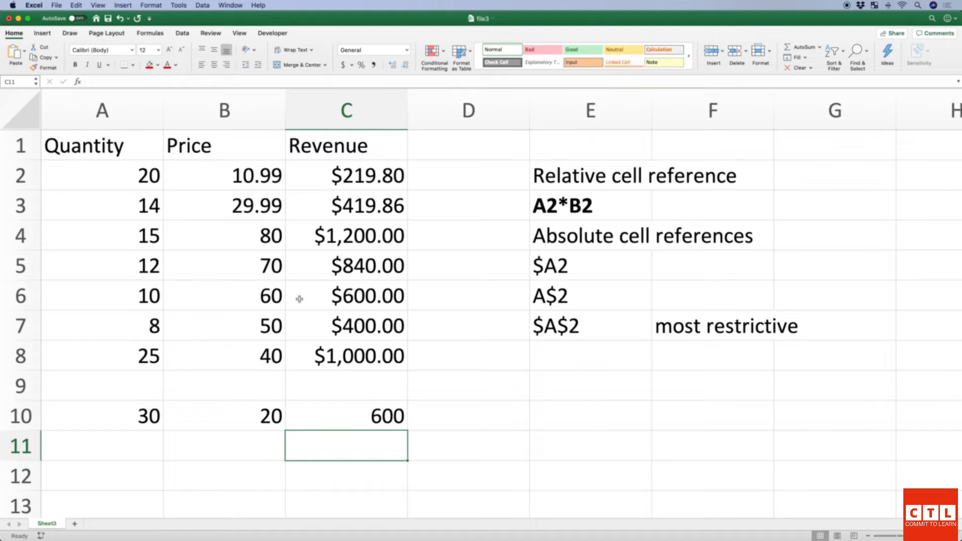
Enter a quantity of 50 in A11 and a price of 10 in B11
{"action": "key", "text": "Left"}
{"action": "key", "text": "Left"}
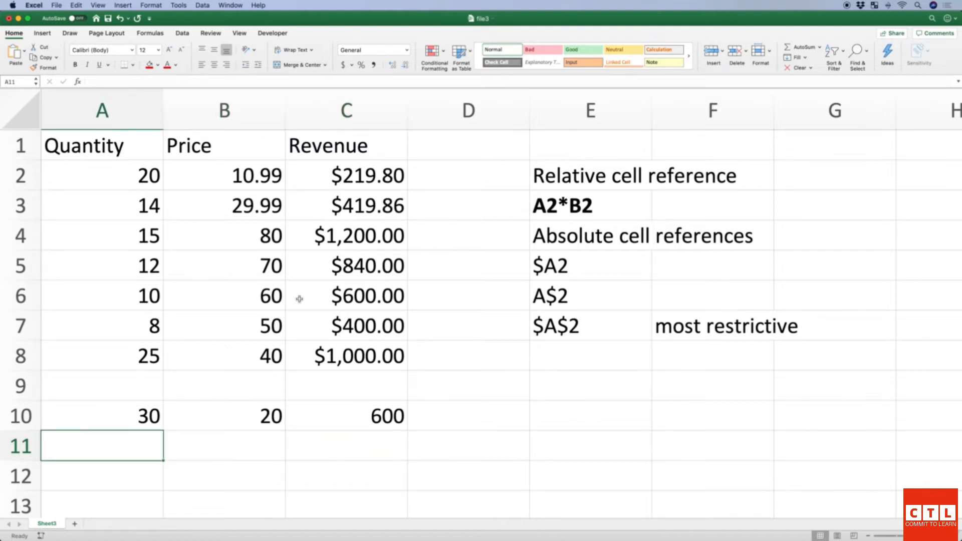
{"action": "type", "text": "50"}
{"action": "key", "text": "Tab"}
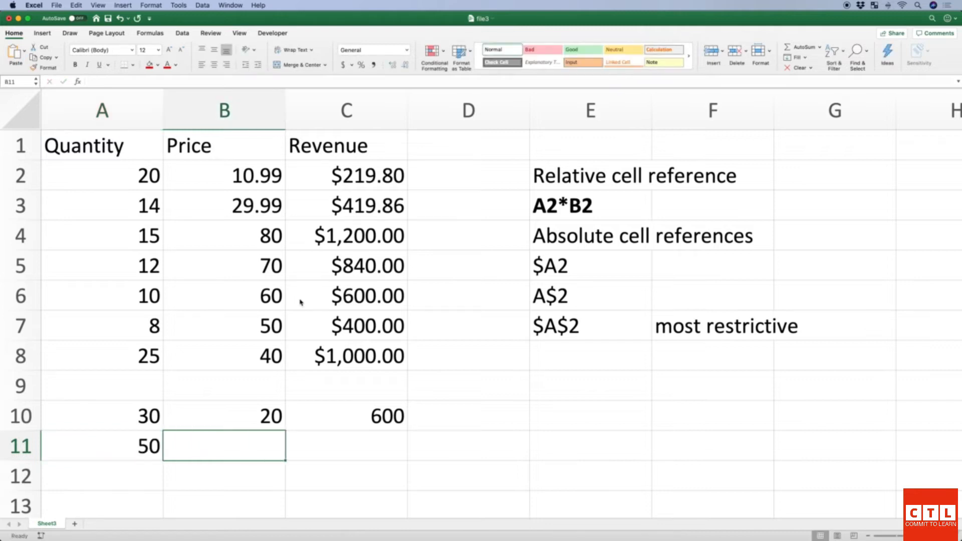
{"action": "type", "text": "10"}
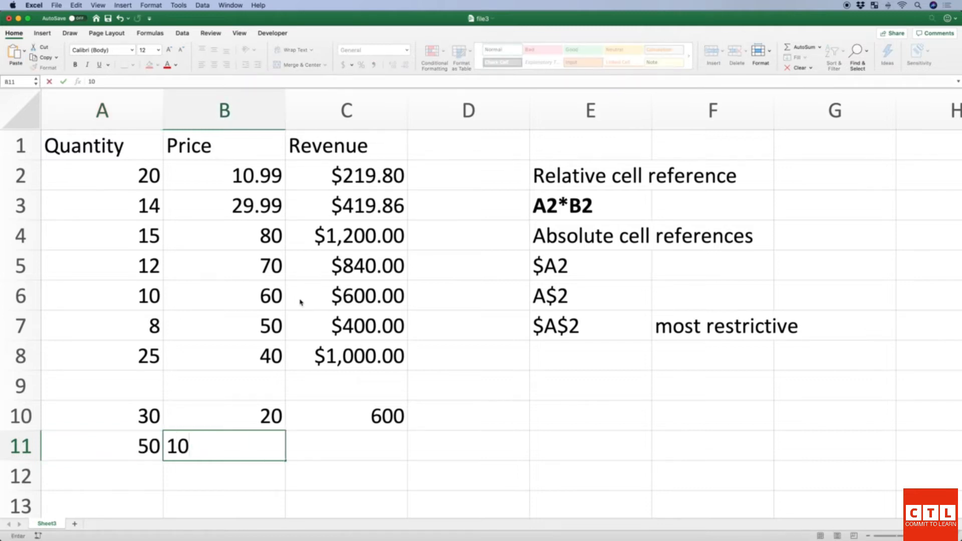
{"action": "key", "text": "Tab"}
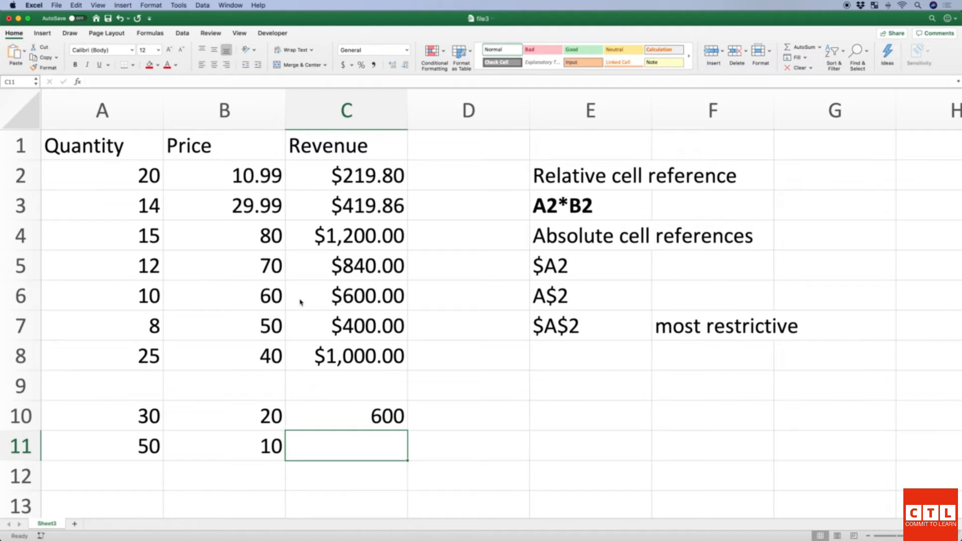
Copy the relative-reference formula from C10 into C11
{"action": "key", "text": "Up"}
{"action": "key", "text": "Down"}
{"action": "key", "text": "Up"}
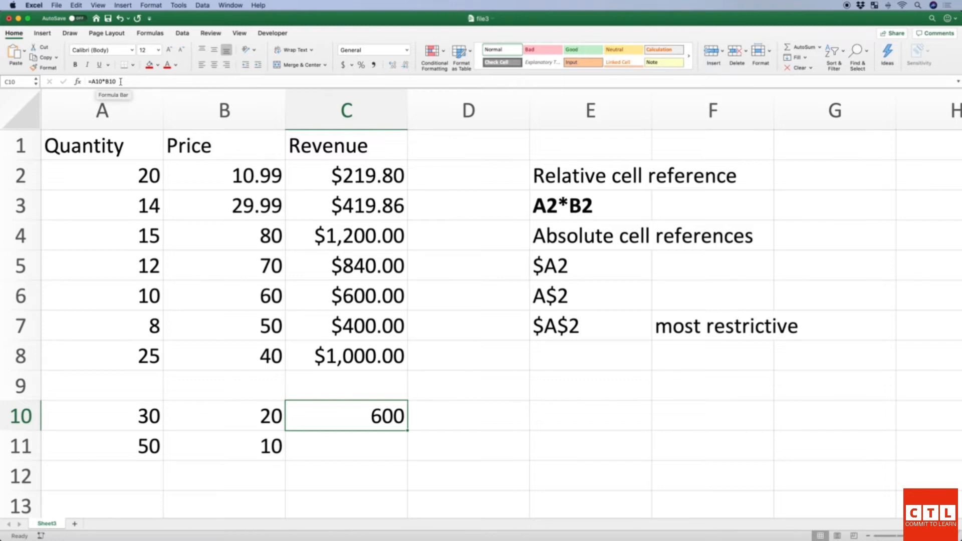
{"action": "key", "text": "Down"}
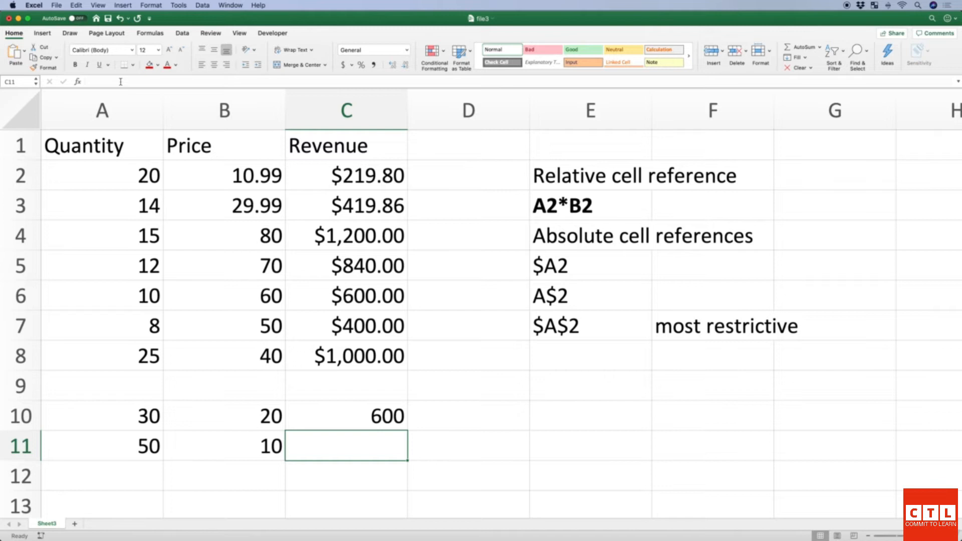
{"action": "key", "text": "Up"}
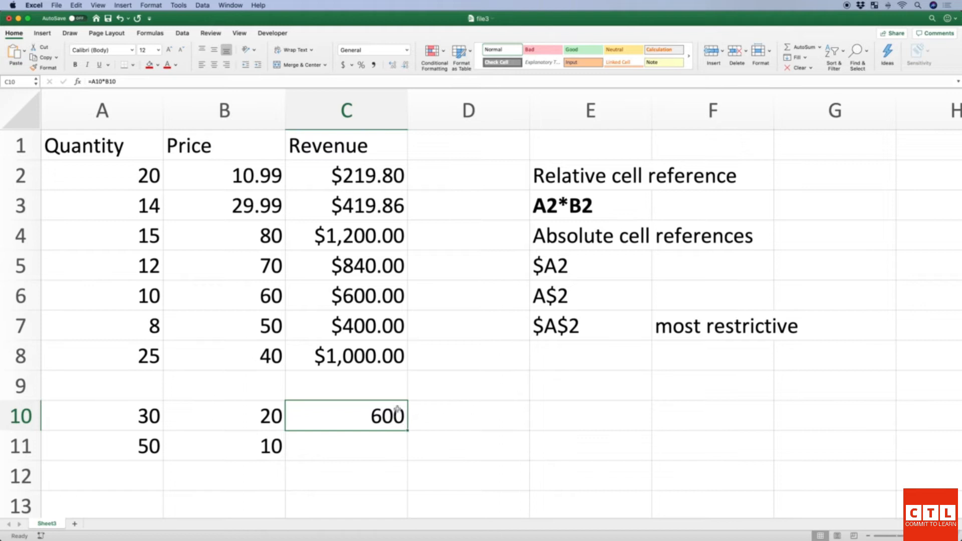
{"action": "key", "text": "super+c"}
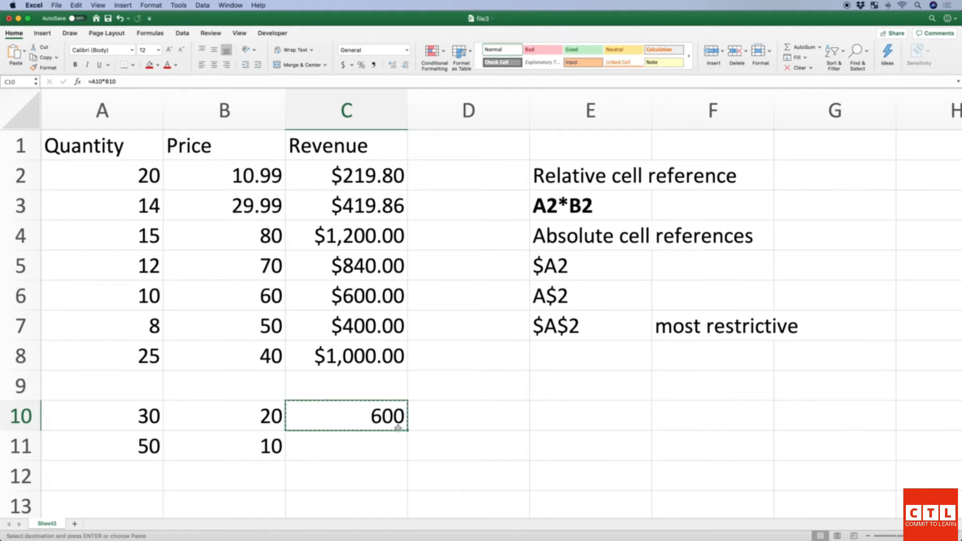
{"action": "key", "text": "Down"}
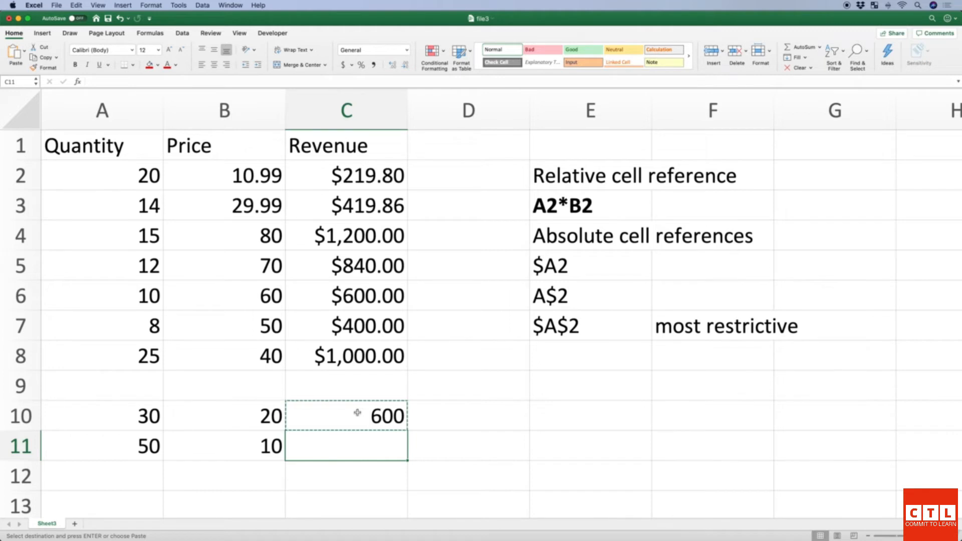
{"action": "key", "text": "super+v"}
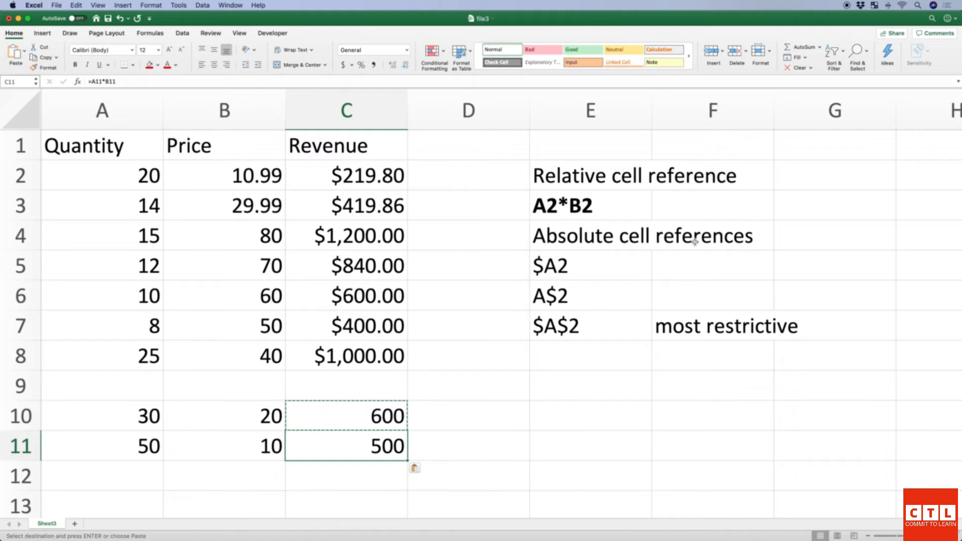
Lock the column references in the C10 formula so that it reads =$A10*$B10
{"action": "left_click", "coordinate": [356, 418]}
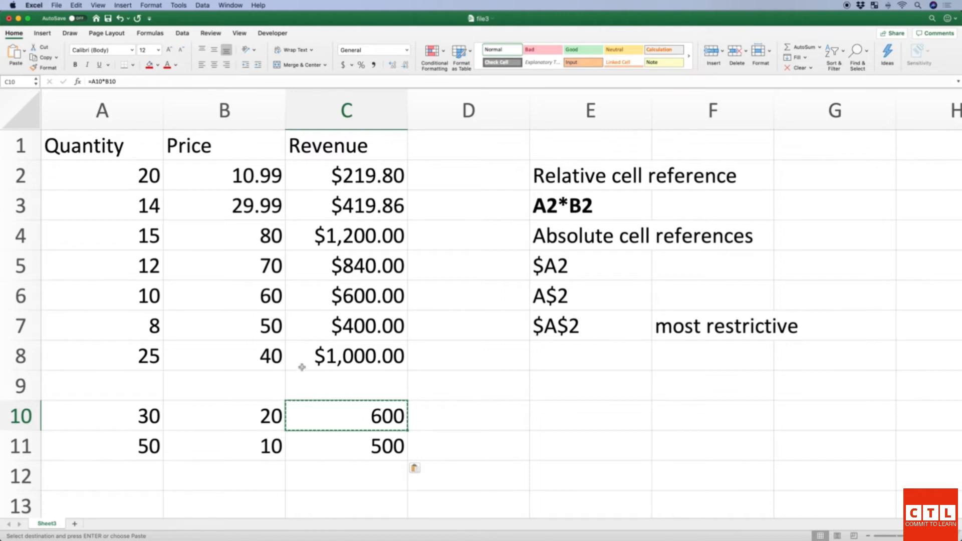
{"action": "left_click", "coordinate": [92, 82]}
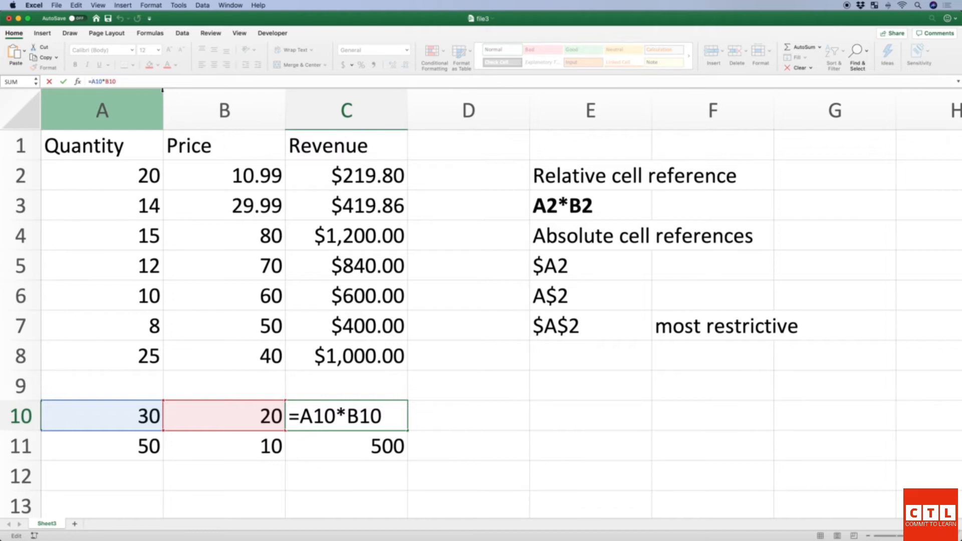
{"action": "key", "text": "Return"}
{"action": "key", "text": "Up"}
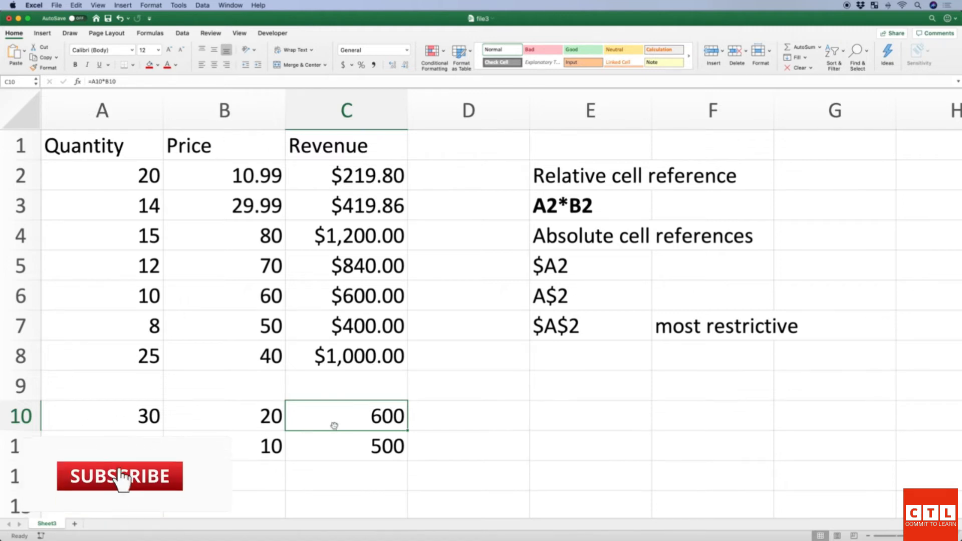
{"action": "left_click", "coordinate": [95, 81]}
{"action": "type", "text": "$"}
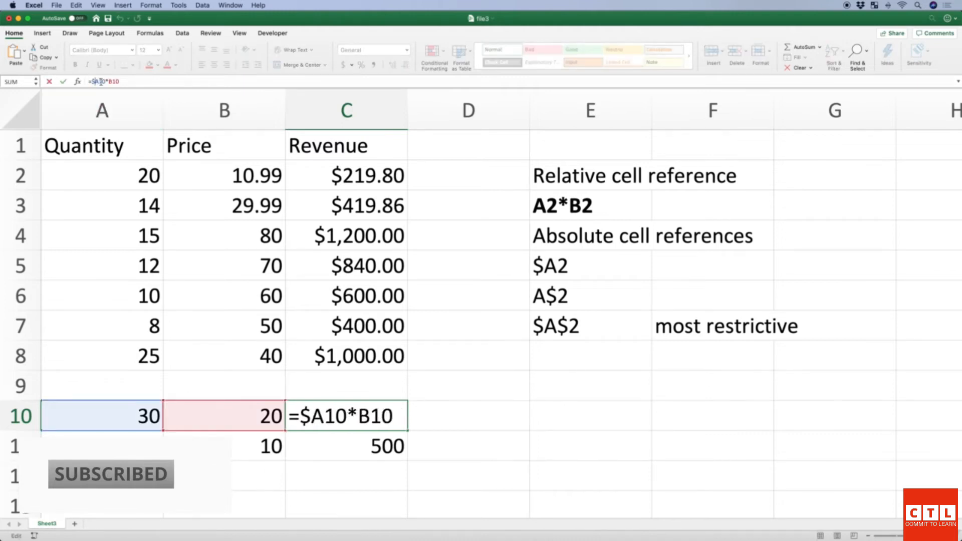
{"action": "key", "text": "Right"}
{"action": "key", "text": "Right"}
{"action": "key", "text": "Right"}
{"action": "key", "text": "Right"}
{"action": "type", "text": "$"}
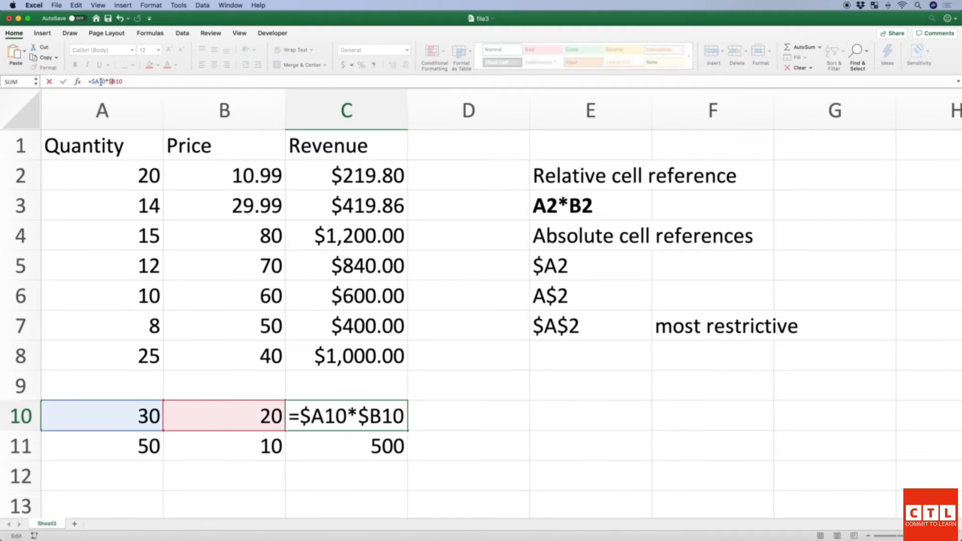
{"action": "key", "text": "Return"}
Copy the column-locked formula from C10 into C11 and compare the references in both cells
{"action": "key", "text": "Up"}
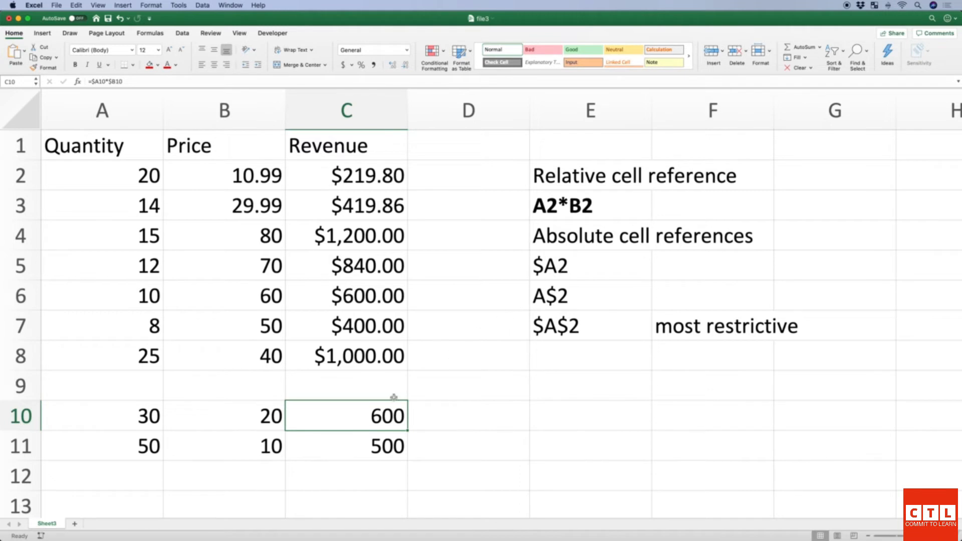
{"action": "key", "text": "cmd+c"}
{"action": "key", "text": "Down"}
{"action": "key", "text": "super+v"}
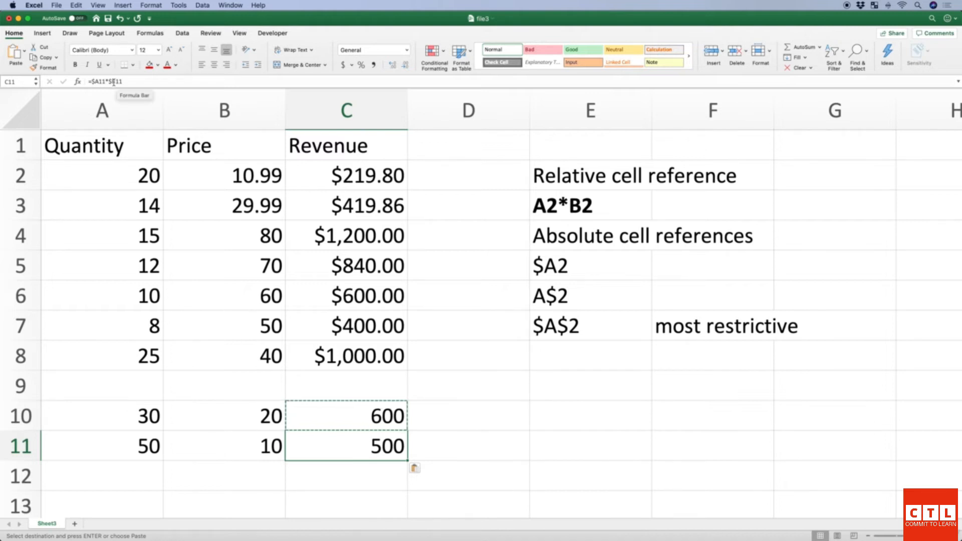
{"action": "left_click", "coordinate": [311, 416]}
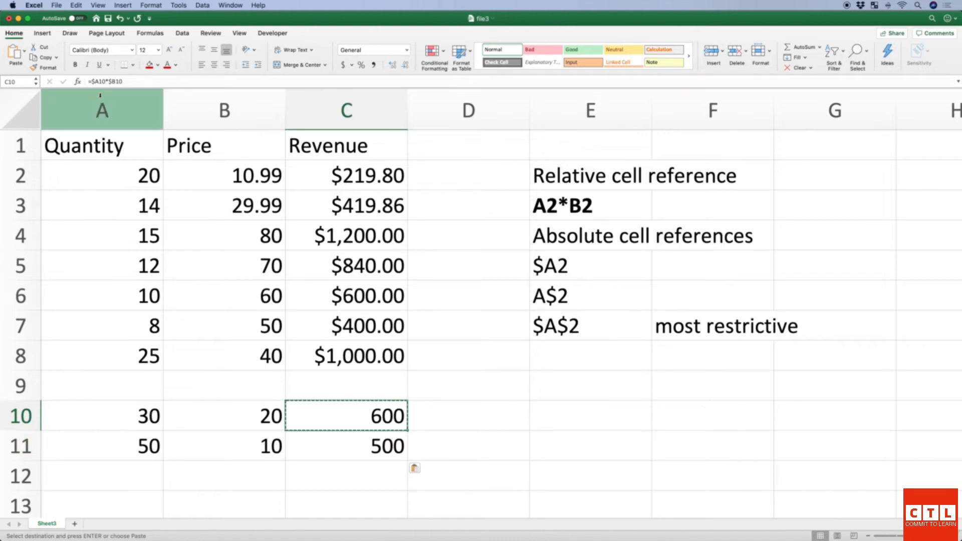
{"action": "key", "text": "Down"}
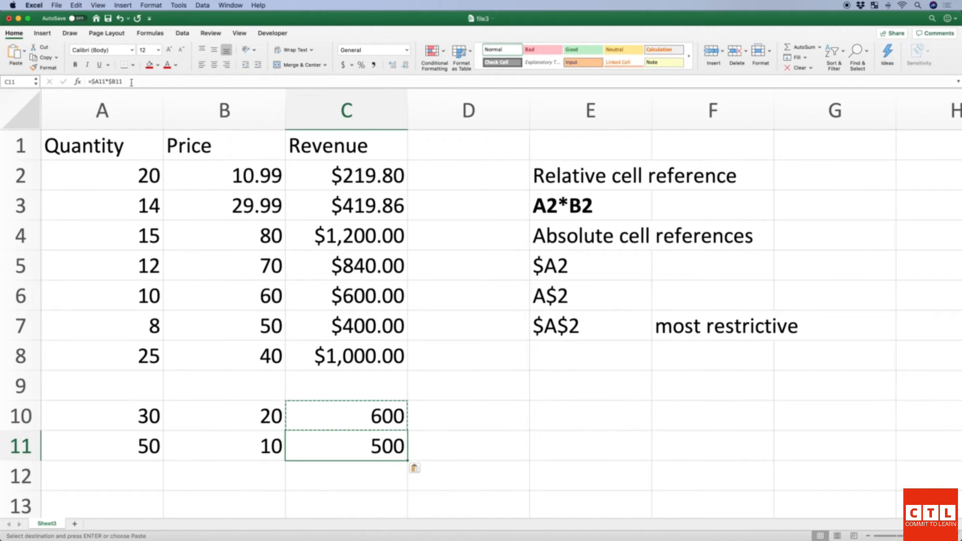
{"action": "key", "text": "Up"}
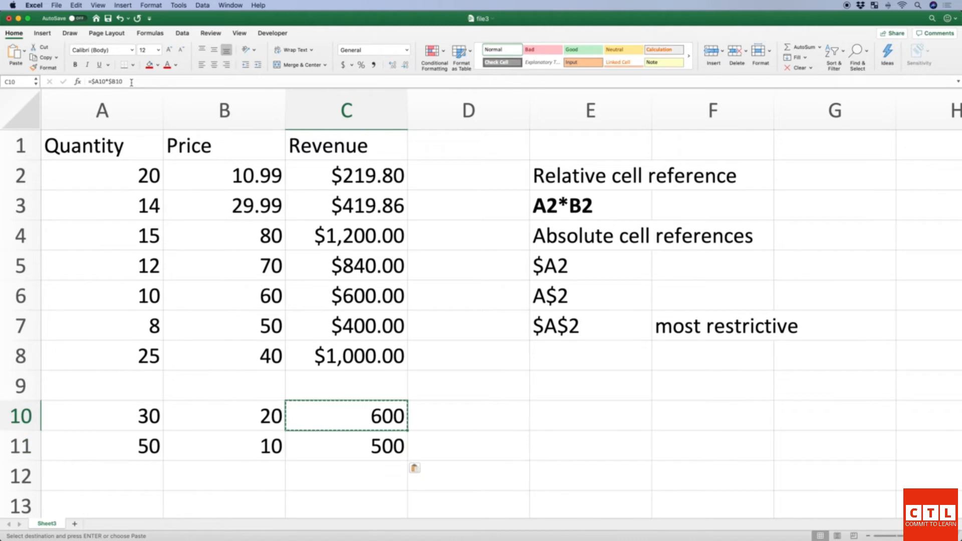
{"action": "key", "text": "Down"}
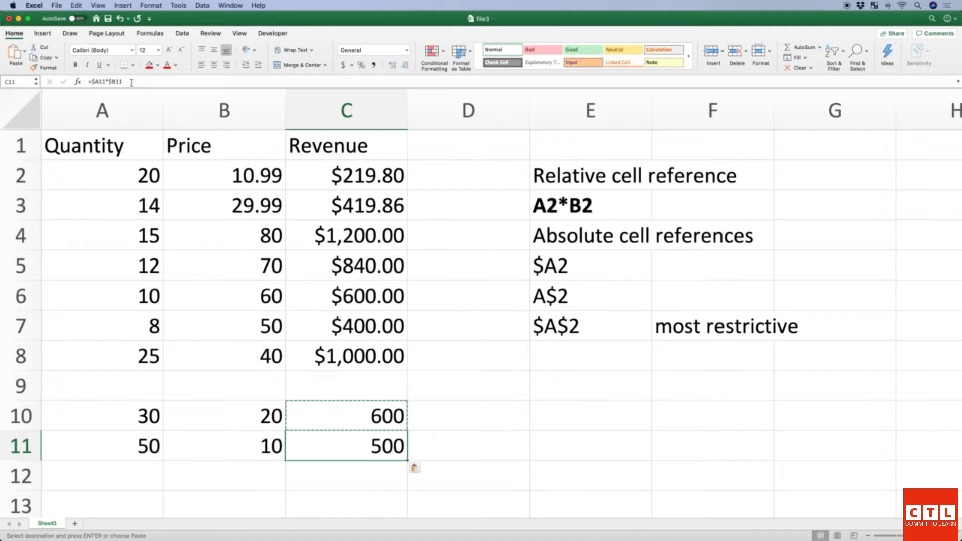
Lock the row references in the C10 formula as well, making it =$A$10*$B$10
{"action": "key", "text": "Up"}
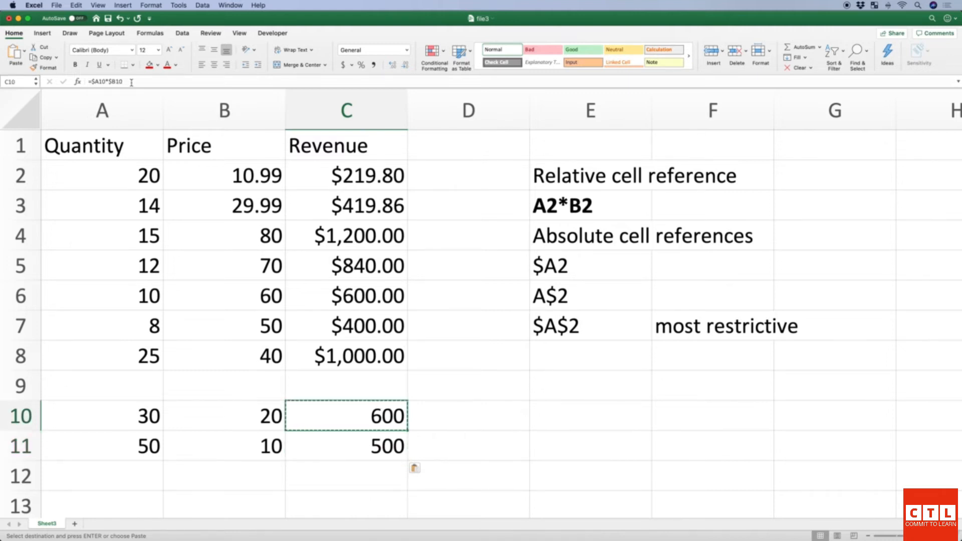
{"action": "left_click", "coordinate": [100, 82]}
{"action": "type", "text": "$"}
{"action": "key", "text": "Right"}
{"action": "key", "text": "Right"}
{"action": "key", "text": "Right"}
{"action": "key", "text": "Right"}
{"action": "key", "text": "Right"}
{"action": "type", "text": "$A$"}
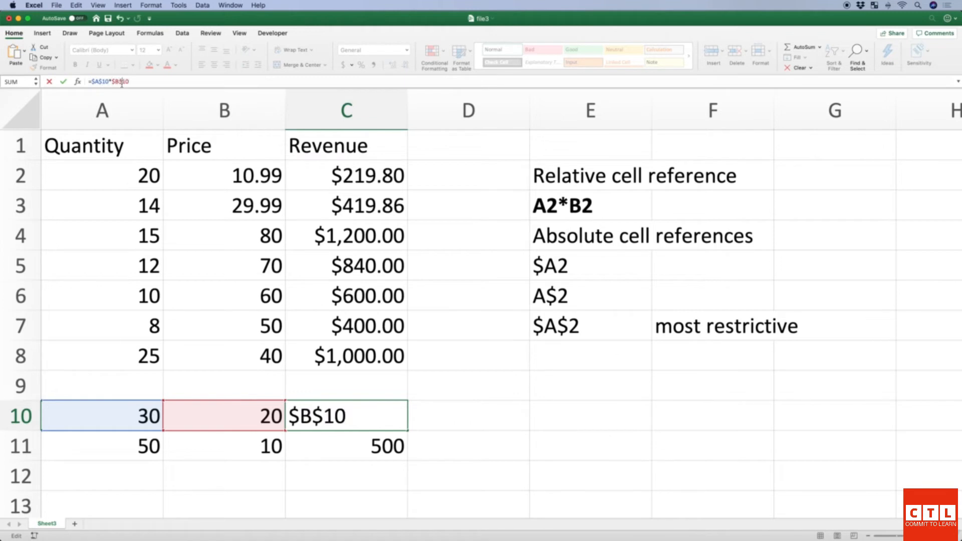
{"action": "key", "text": "Return"}
Copy the fully absolute formula from C10 into C11 and check which cells it references
{"action": "key", "text": "Up"}
{"action": "key", "text": "super+c"}
{"action": "key", "text": "Down"}
{"action": "key", "text": "super+v"}
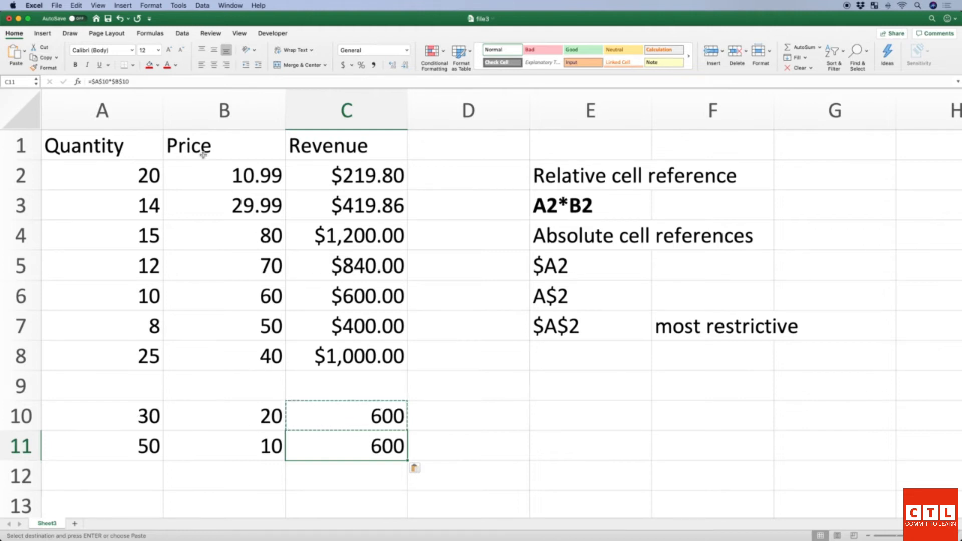
{"action": "left_click", "coordinate": [144, 81]}
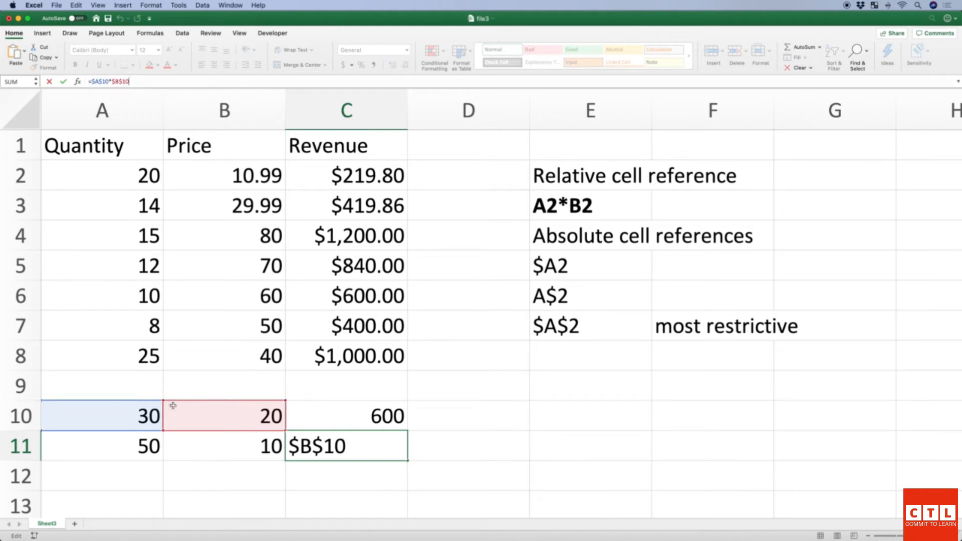
{"action": "key", "text": "Return"}
{"action": "key", "text": "Up"}
{"action": "key", "text": "Up"}
{"action": "key", "text": "Down"}
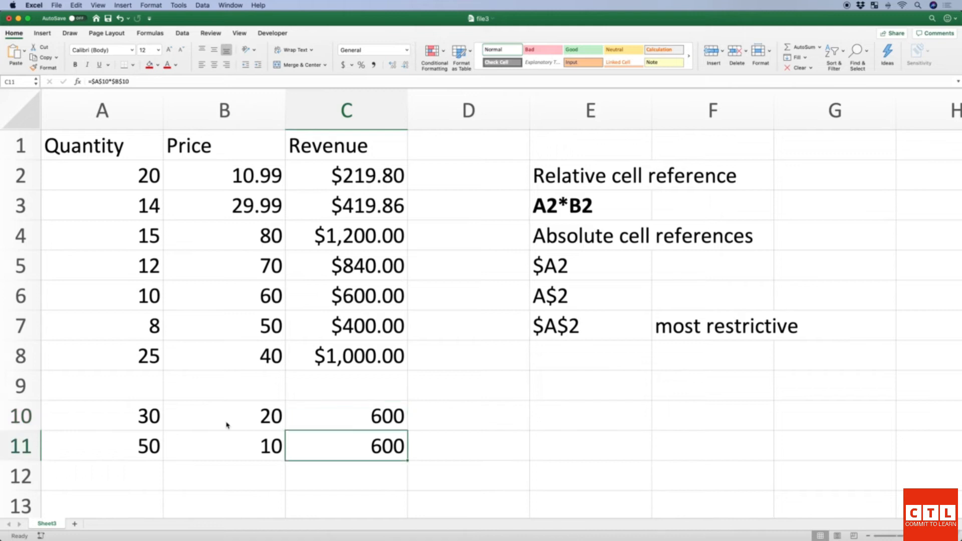
Compare the row 11 quantity and price with the absolute references used by the formula in C11
{"action": "key", "text": "Left"}
{"action": "key", "text": "Left"}
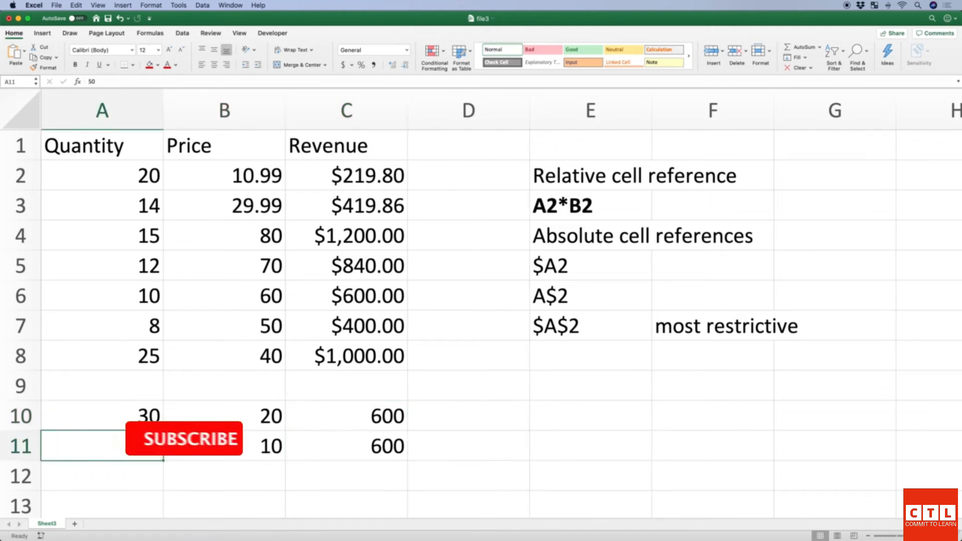
{"action": "key", "text": "Right"}
{"action": "key", "text": "Right"}
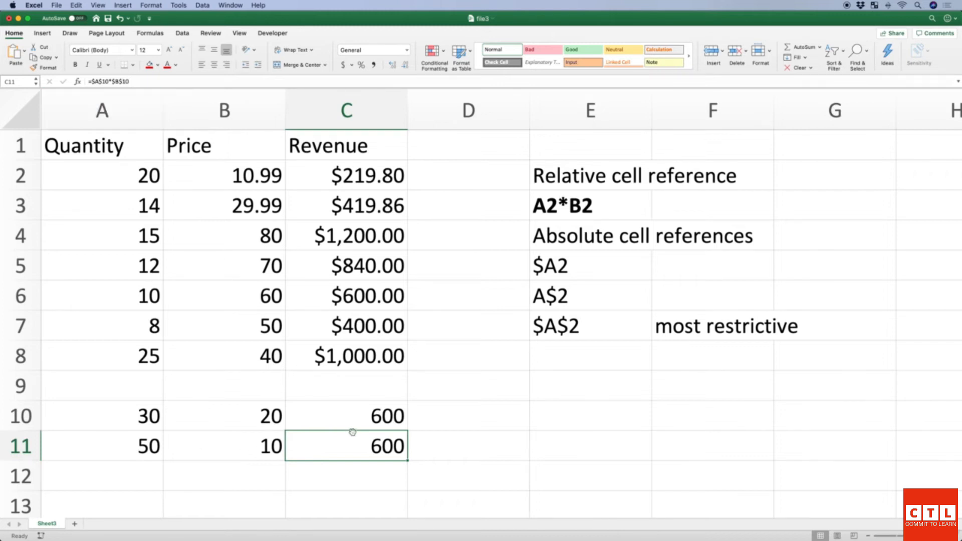
{"action": "left_click", "coordinate": [134, 80]}
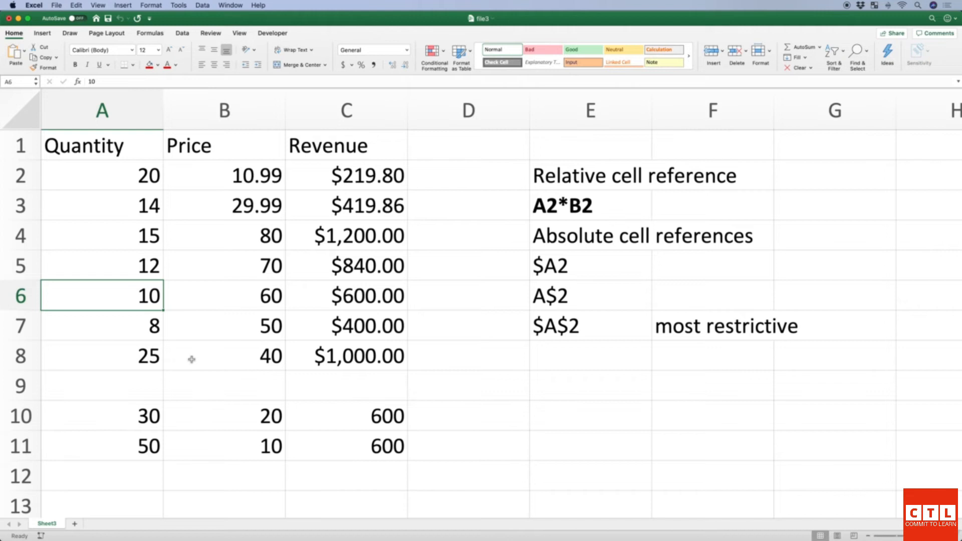
Add a new worksheet and enter the headings TIME PERIOD 1 in A1 and TIME PERIOD 2 in B1
{"action": "left_click", "coordinate": [75, 525]}
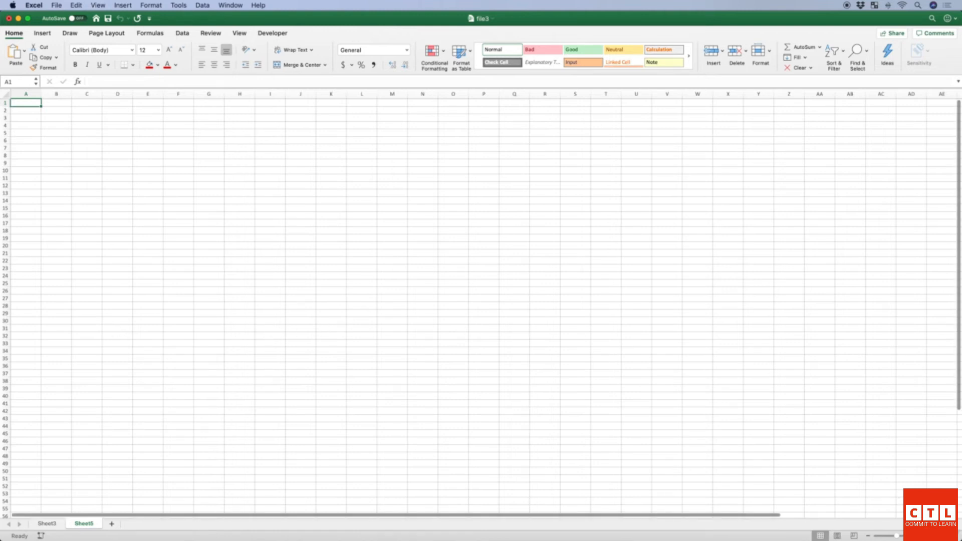
{"action": "left_click_drag", "start_coordinate": [898, 536], "coordinate": [920, 536]}
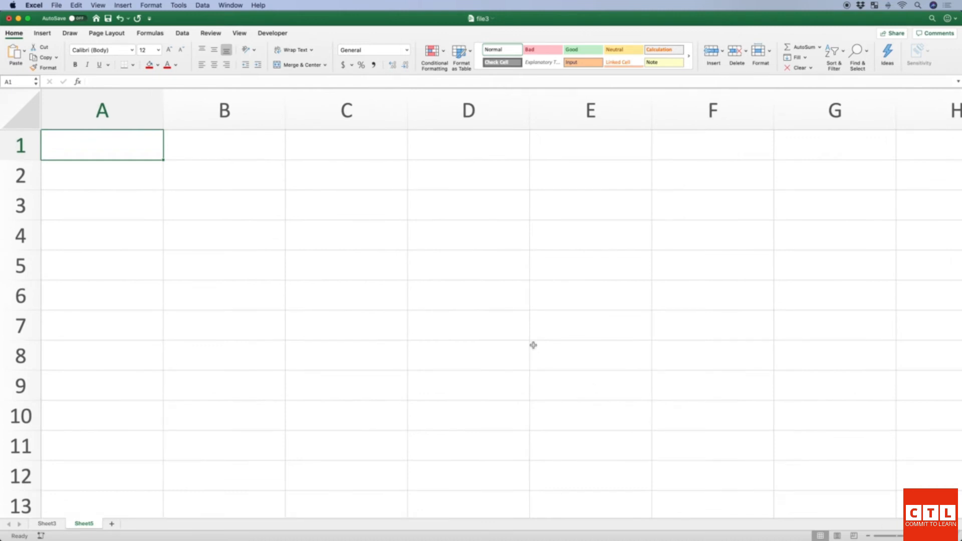
{"action": "type", "text": "TIME PERIOD 1"}
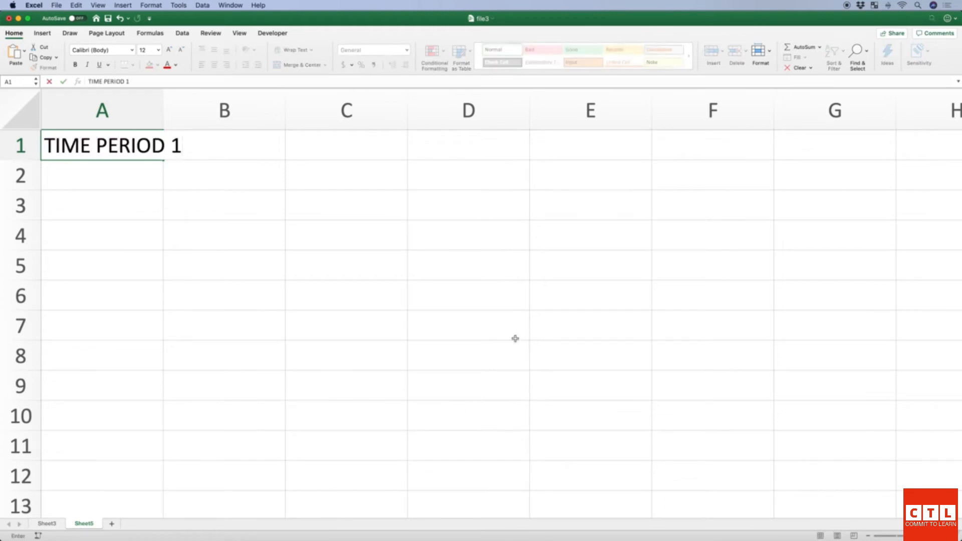
{"action": "left_click", "coordinate": [193, 150]}
{"action": "type", "text": "TIME PERIOD 2"}
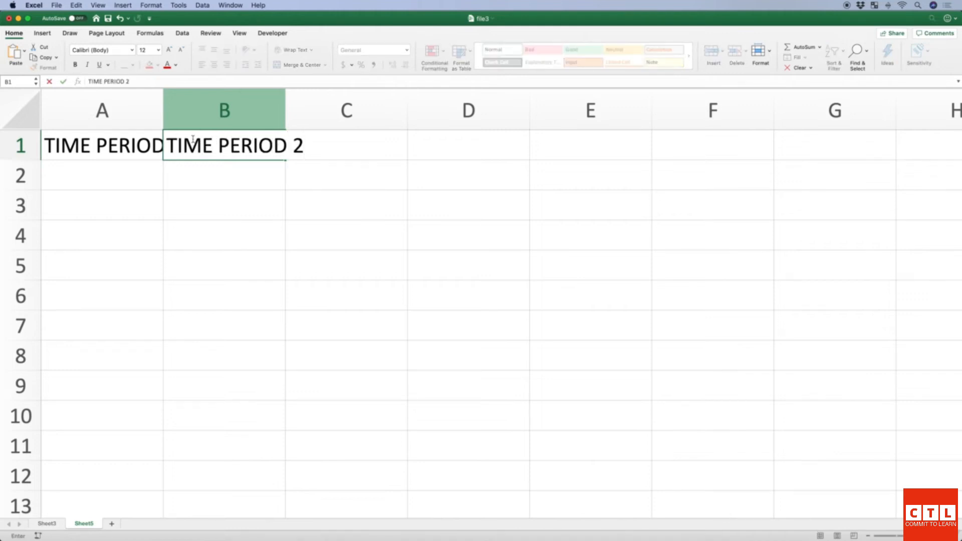
{"action": "key", "text": "Return"}
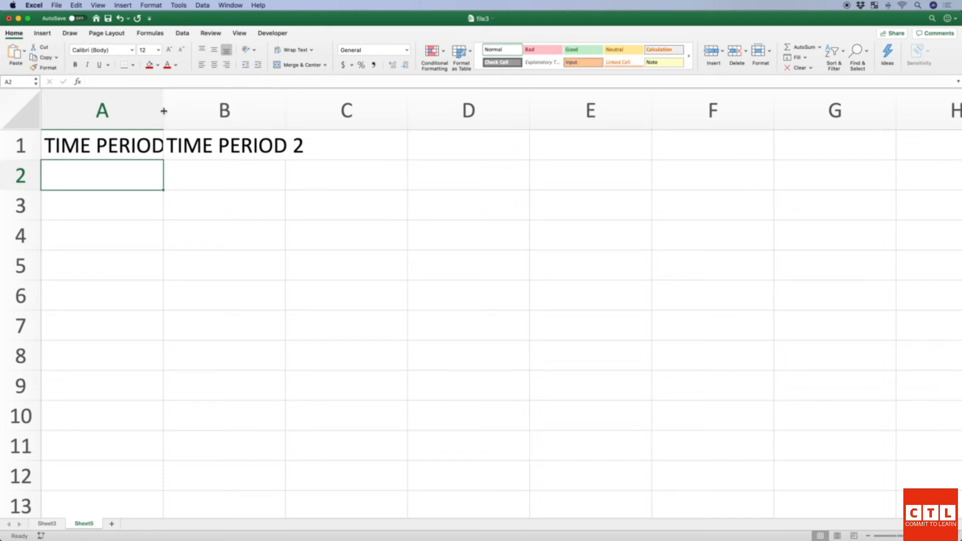
Widen columns A and B to fit their headings and enter the heading RESULT in C1
{"action": "left_click_drag", "start_coordinate": [164, 111], "coordinate": [197, 111]}
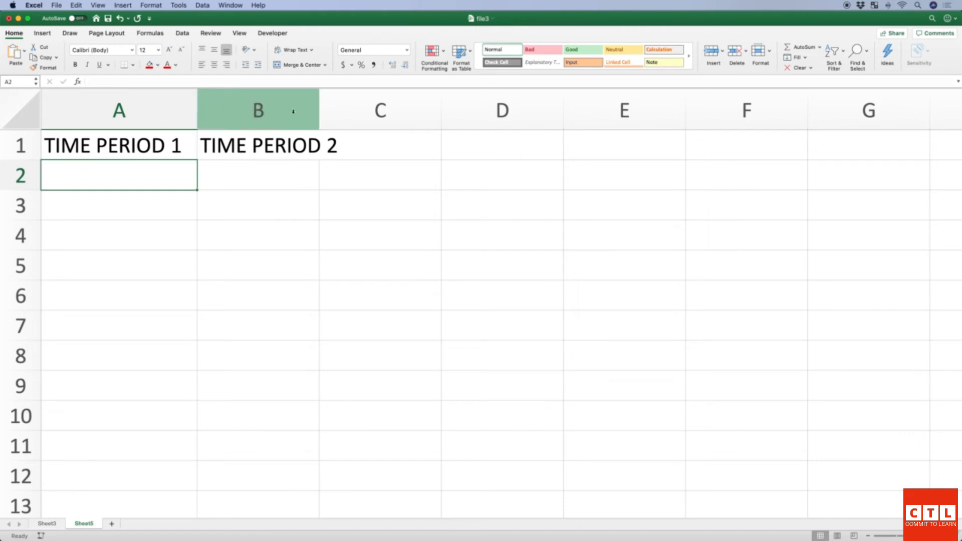
{"action": "left_click_drag", "start_coordinate": [319, 110], "coordinate": [358, 114]}
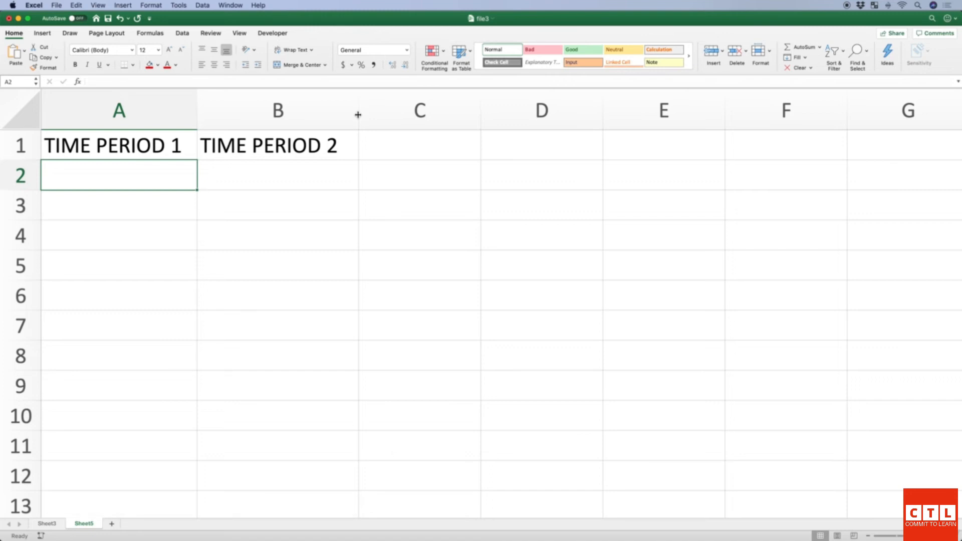
{"action": "left_click", "coordinate": [400, 145]}
{"action": "type", "text": "RESULT"}
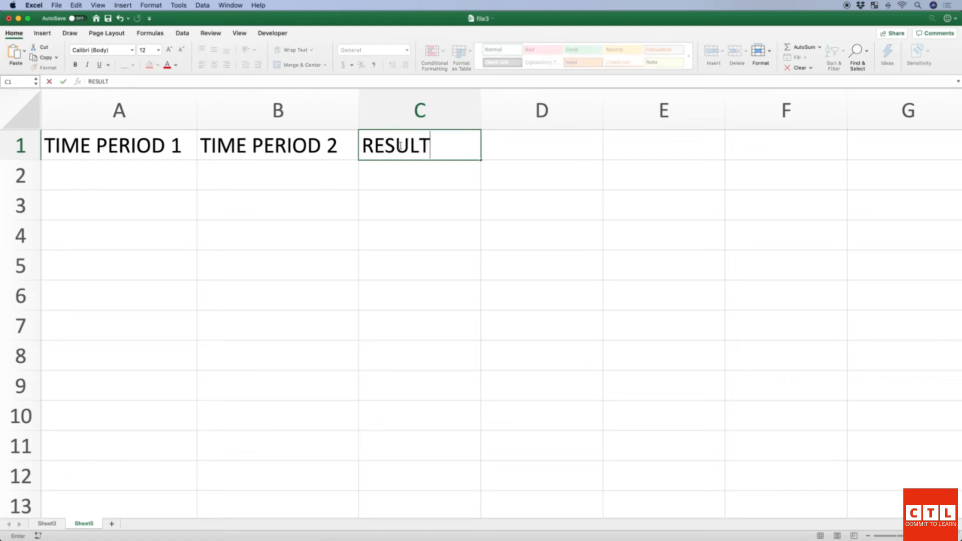
{"action": "key", "text": "Return"}
Enter the operation labels ADD, SUBTRACT, MULTIPLE and DIVIDE in D2 through D5
{"action": "key", "text": "Right"}
{"action": "type", "text": "ADD"}
{"action": "key", "text": "Return"}
{"action": "type", "text": "SUBTRACT"}
{"action": "key", "text": "Return"}
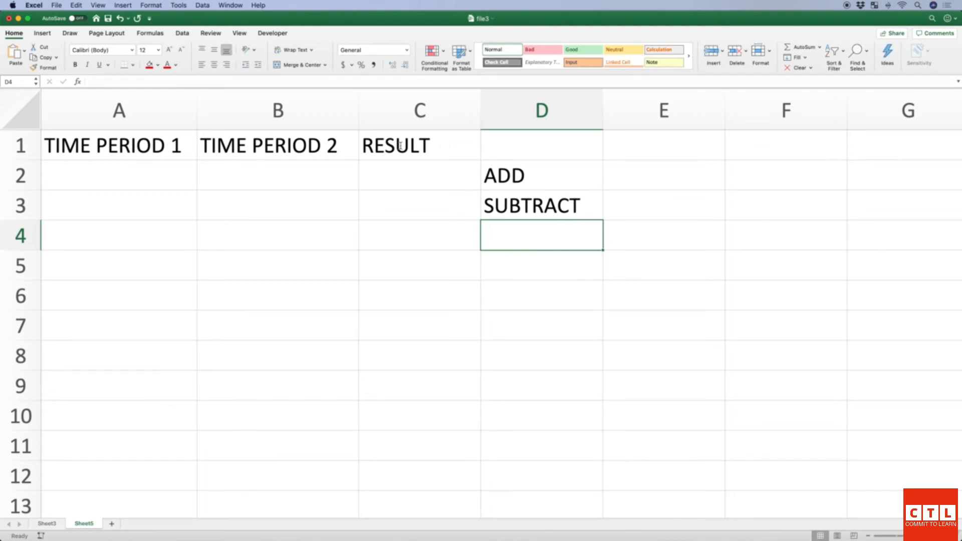
{"action": "type", "text": "MULTIPLE"}
{"action": "key", "text": "Return"}
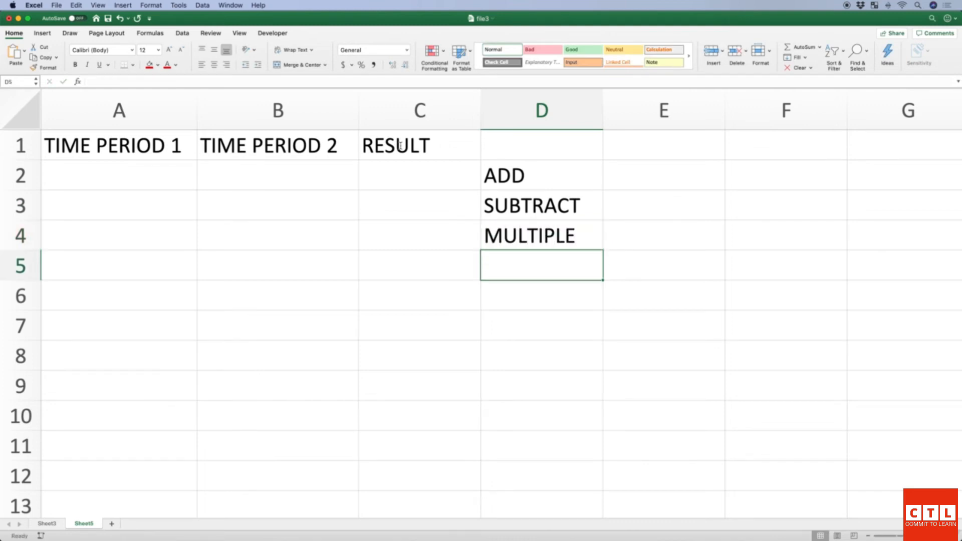
{"action": "type", "text": "DIVIDE"}
{"action": "key", "text": "Return"}
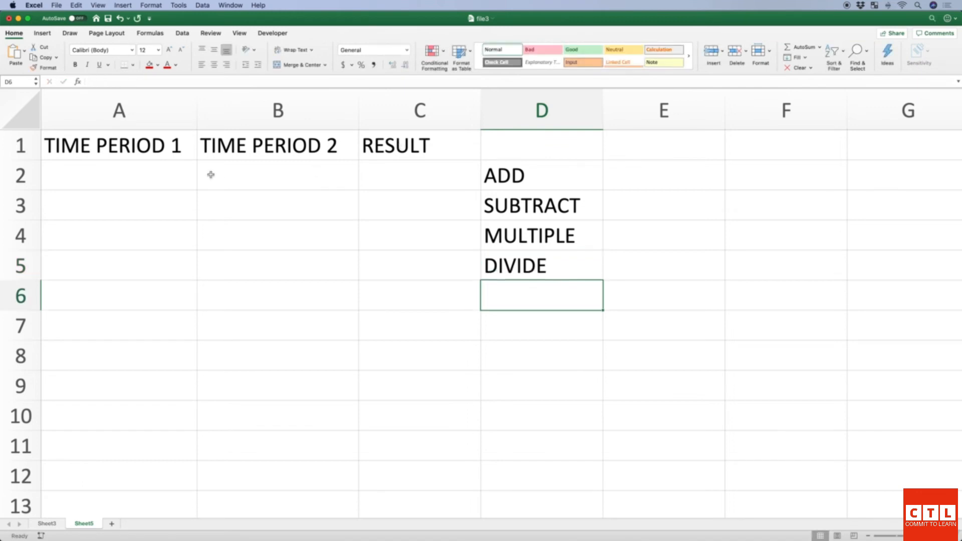
Fill A2 through A5 under TIME PERIOD 1 with the values 23, 52, 2 and 51
{"action": "key", "text": "Left"}
{"action": "key", "text": "Left"}
{"action": "key", "text": "Left"}
{"action": "key", "text": "Up"}
{"action": "key", "text": "Up"}
{"action": "key", "text": "Up"}
{"action": "key", "text": "Up"}
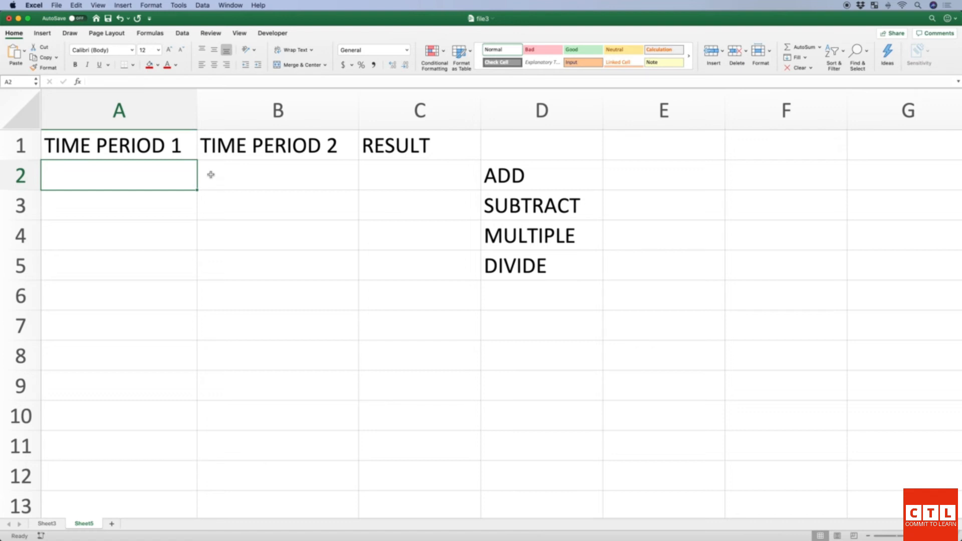
{"action": "type", "text": "23"}
{"action": "key", "text": "Return"}
{"action": "key", "text": "Right"}
{"action": "key", "text": "Left"}
{"action": "type", "text": "52"}
{"action": "key", "text": "Return"}
{"action": "type", "text": "2"}
{"action": "key", "text": "Return"}
{"action": "type", "text": "52"}
{"action": "key", "text": "BackSpace"}
{"action": "type", "text": "1"}
{"action": "key", "text": "Return"}
Fill B2 through B5 under TIME PERIOD 2 with the values 15, 3, 76 and 100
{"action": "key", "text": "Right"}
{"action": "key", "text": "Up"}
{"action": "key", "text": "Up"}
{"action": "key", "text": "Up"}
{"action": "key", "text": "Up"}
{"action": "key", "text": "Up"}
{"action": "key", "text": "Down"}
{"action": "type", "text": "15"}
{"action": "key", "text": "Return"}
{"action": "type", "text": "2"}
{"action": "key", "text": "BackSpace"}
{"action": "type", "text": "3"}
{"action": "key", "text": "Return"}
{"action": "type", "text": "76"}
{"action": "key", "text": "Return"}
{"action": "type", "text": "100"}
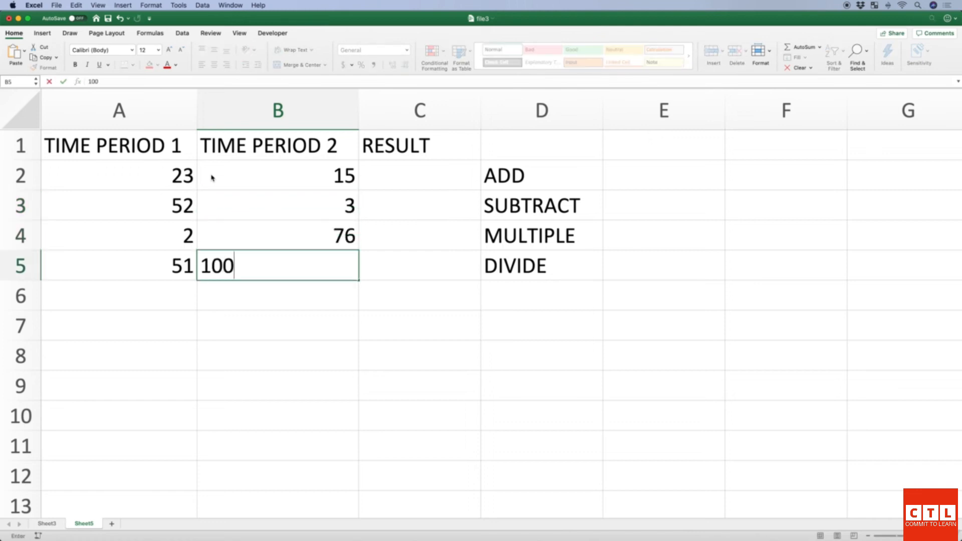
{"action": "key", "text": "Tab"}
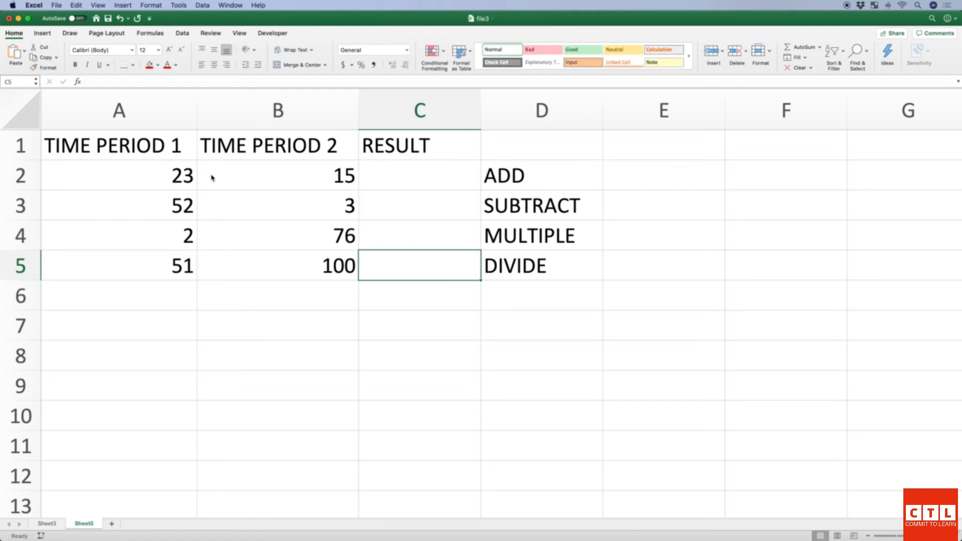
Go through the pairs of time-period values in rows 2 to 5
{"action": "key", "text": "Right"}
{"action": "key", "text": "Up"}
{"action": "key", "text": "Up"}
{"action": "key", "text": "Up"}
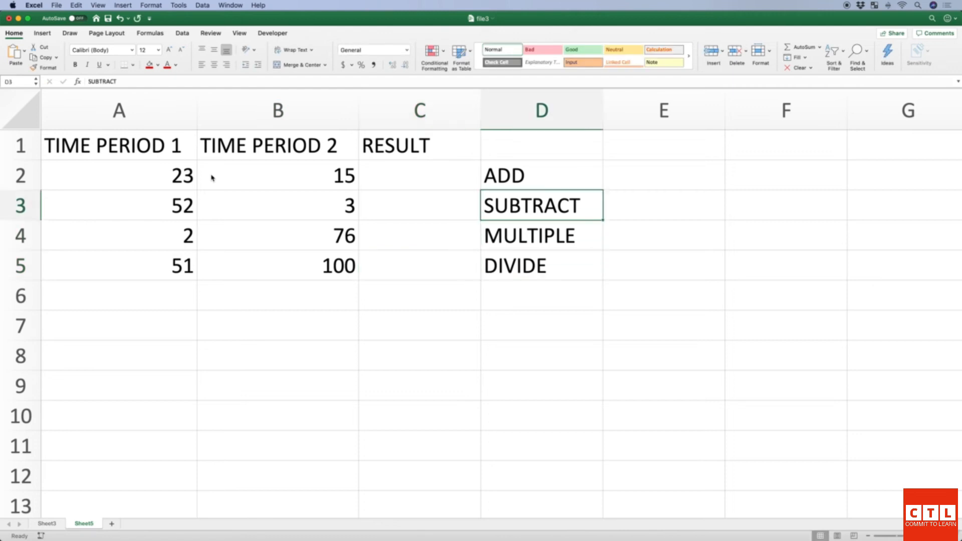
{"action": "key", "text": "Left"}
{"action": "key", "text": "Left"}
{"action": "key", "text": "Left"}
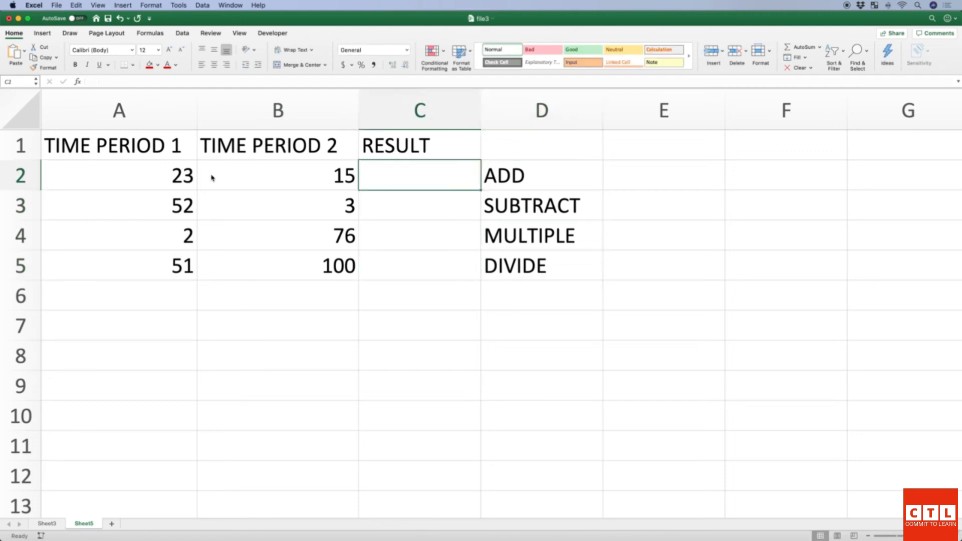
{"action": "key", "text": "Right"}
{"action": "key", "text": "Right"}
{"action": "key", "text": "Left"}
{"action": "key", "text": "Left"}
{"action": "key", "text": "Right"}
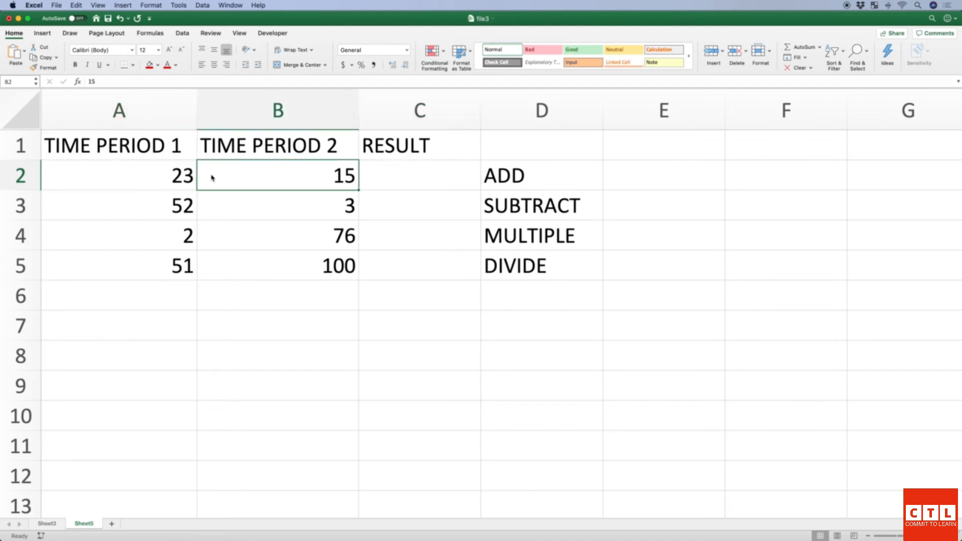
{"action": "key", "text": "Down"}
{"action": "key", "text": "Left"}
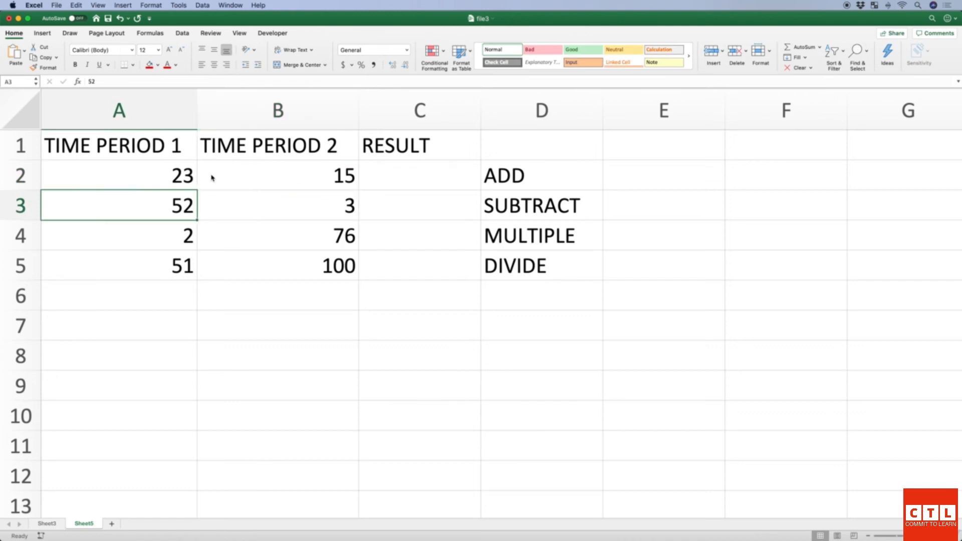
{"action": "key", "text": "Down"}
{"action": "key", "text": "Right"}
{"action": "key", "text": "Down"}
{"action": "key", "text": "Left"}
Go through the empty result cells and the operation labels beside them in D2 through D5
{"action": "key", "text": "Right"}
{"action": "key", "text": "Right"}
{"action": "key", "text": "Up"}
{"action": "key", "text": "Up"}
{"action": "key", "text": "Up"}
{"action": "key", "text": "Right"}
{"action": "key", "text": "Down"}
{"action": "key", "text": "Down"}
{"action": "key", "text": "Down"}
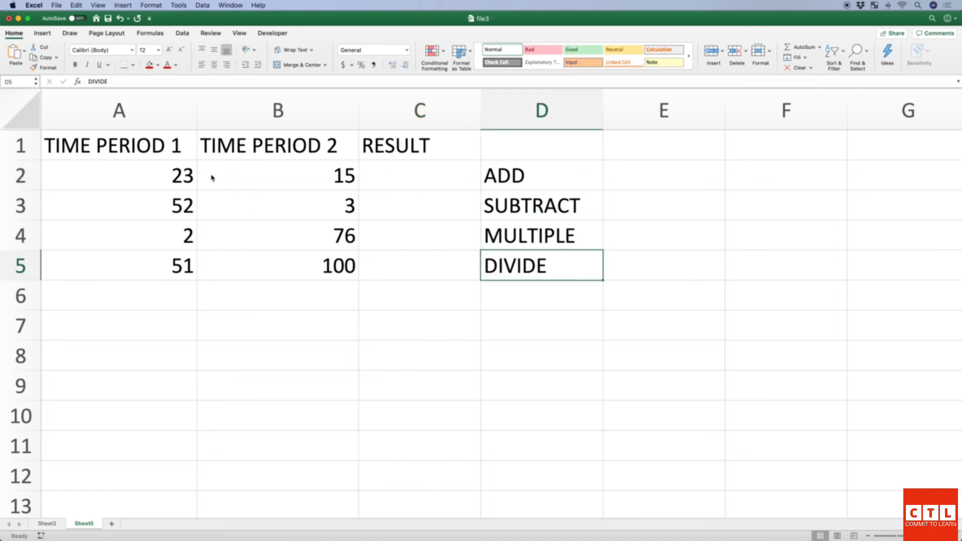
{"action": "key", "text": "Up"}
{"action": "key", "text": "Up"}
{"action": "key", "text": "Up"}
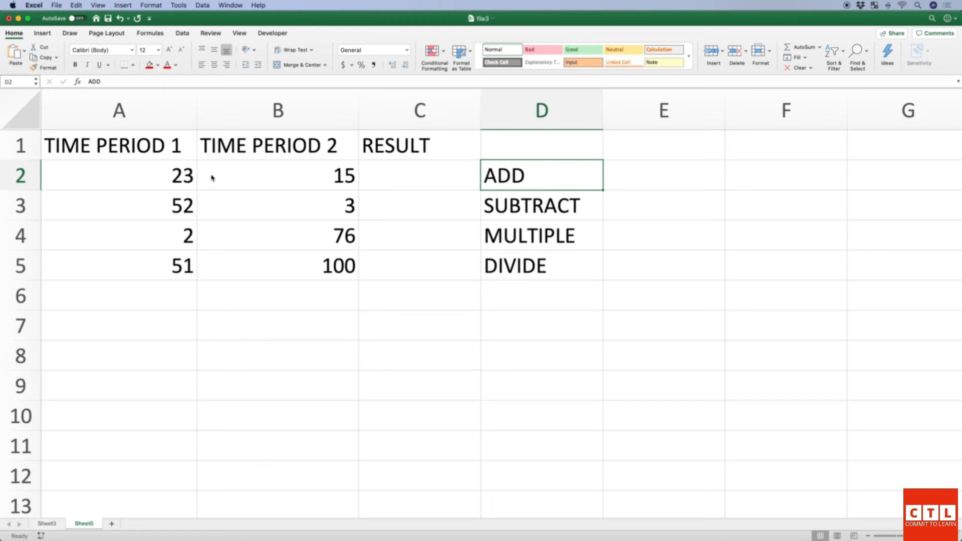
{"action": "key", "text": "Down"}
{"action": "key", "text": "Down"}
{"action": "key", "text": "Down"}
{"action": "key", "text": "Up"}
{"action": "key", "text": "Up"}
{"action": "key", "text": "Up"}
Enter a2+b2 in C2 without a leading equals sign
{"action": "key", "text": "Left"}
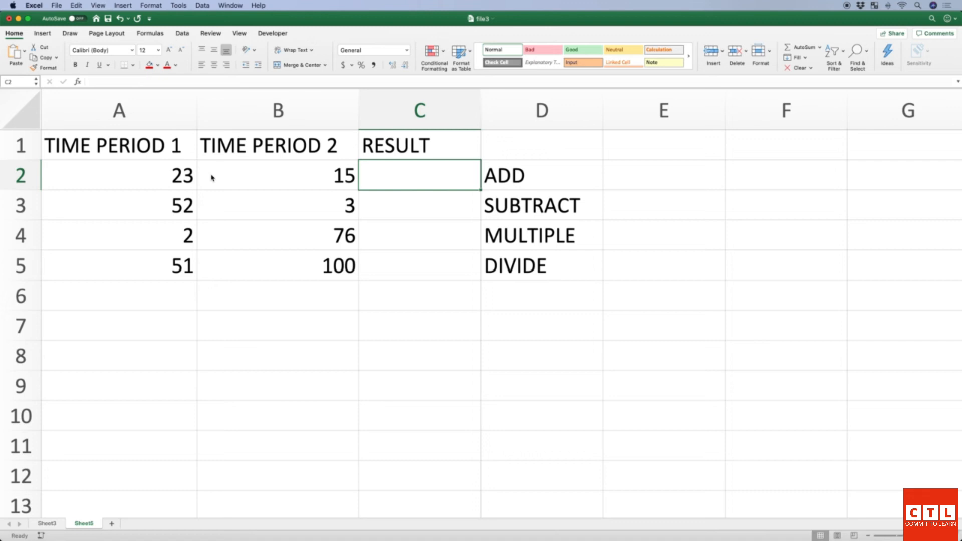
{"action": "type", "text": "a2"}
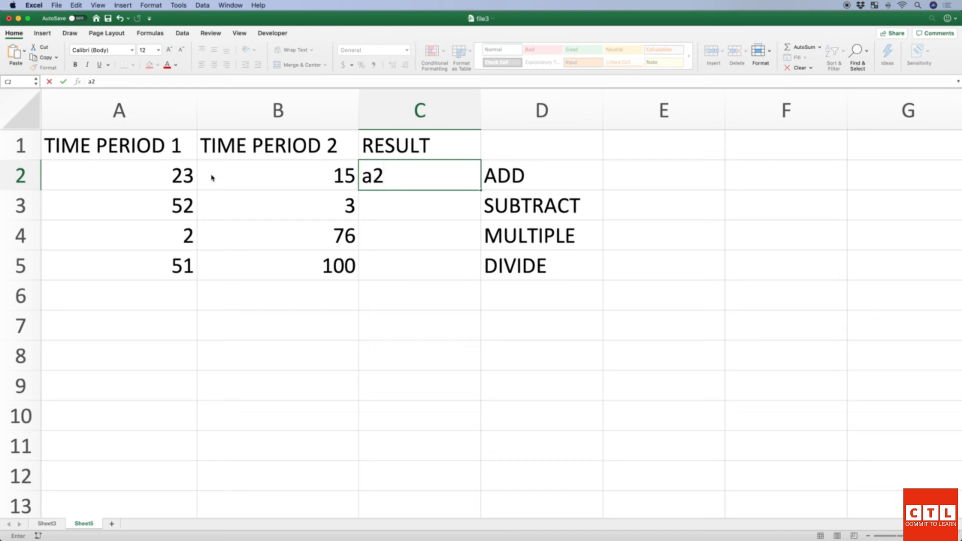
{"action": "type", "text": "+b2"}
{"action": "key", "text": "Return"}
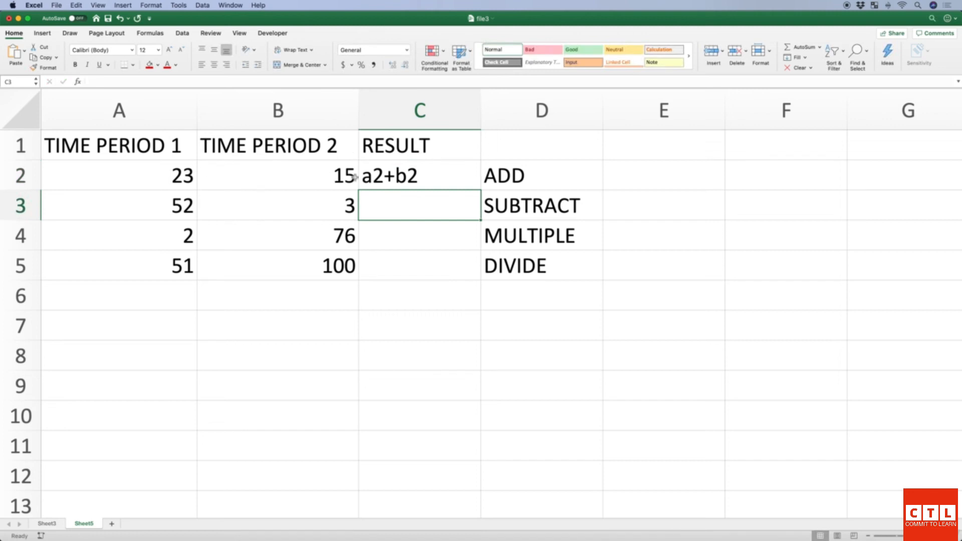
Turn the text in C2 into the addition formula =a2+b2 by putting an equals sign in front
{"action": "left_click", "coordinate": [381, 177]}
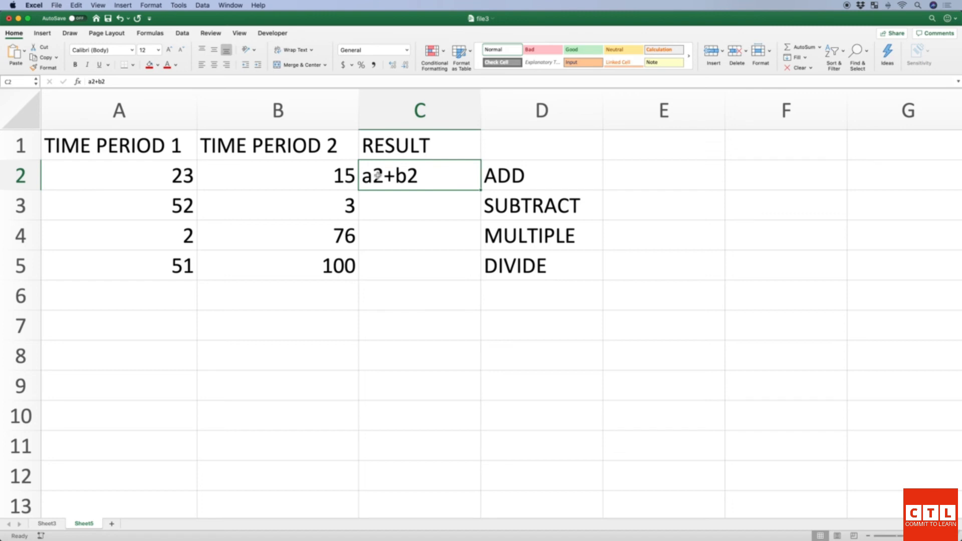
{"action": "left_click", "coordinate": [501, 176]}
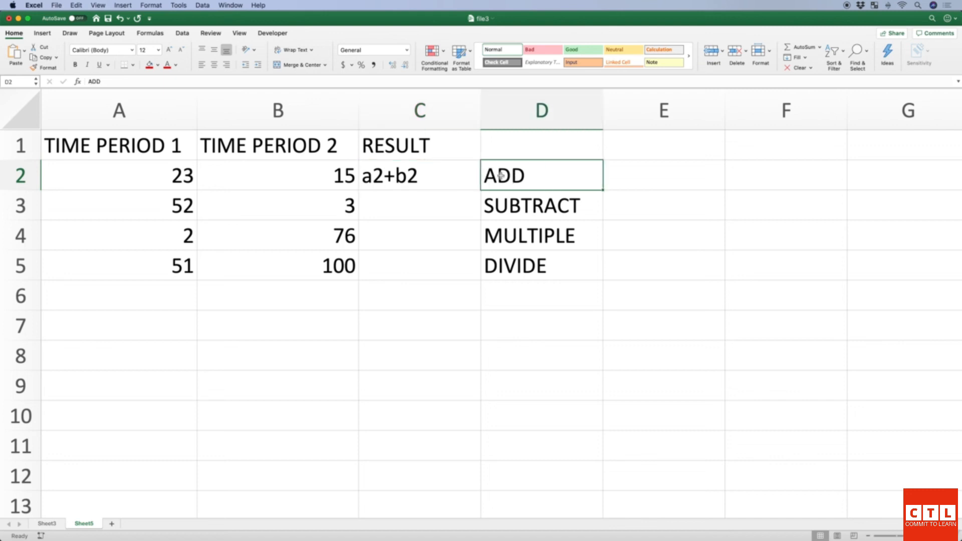
{"action": "key", "text": "Left"}
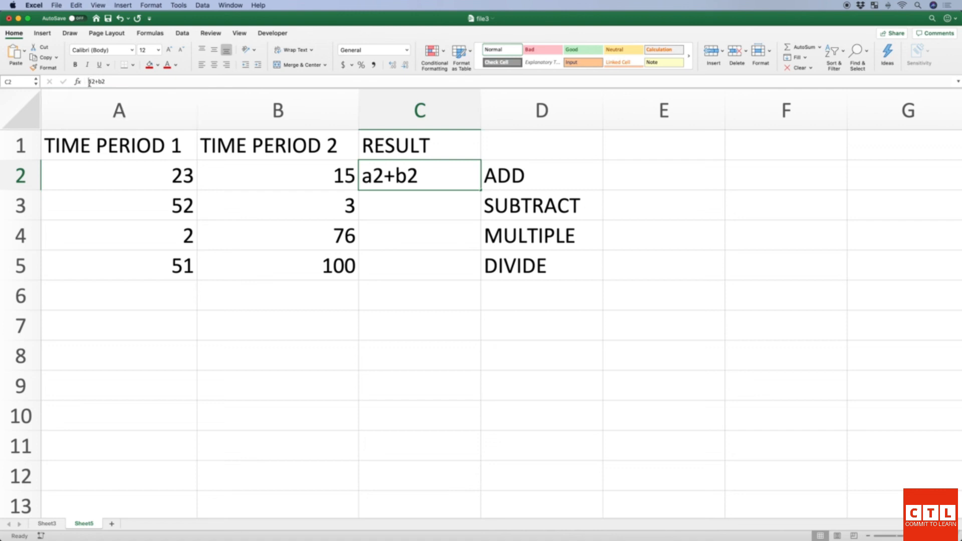
{"action": "left_click", "coordinate": [120, 82]}
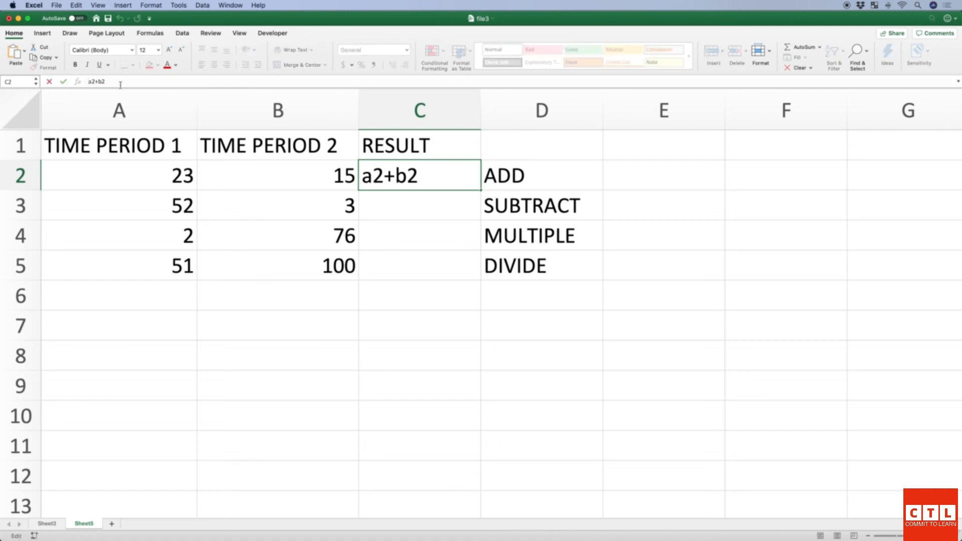
{"action": "key", "text": "Home"}
{"action": "type", "text": "="}
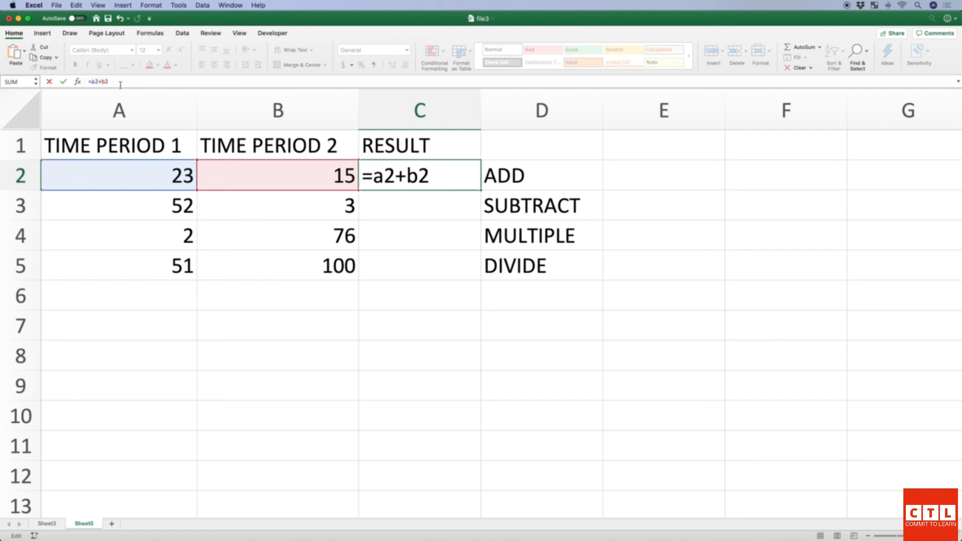
{"action": "key", "text": "Return"}
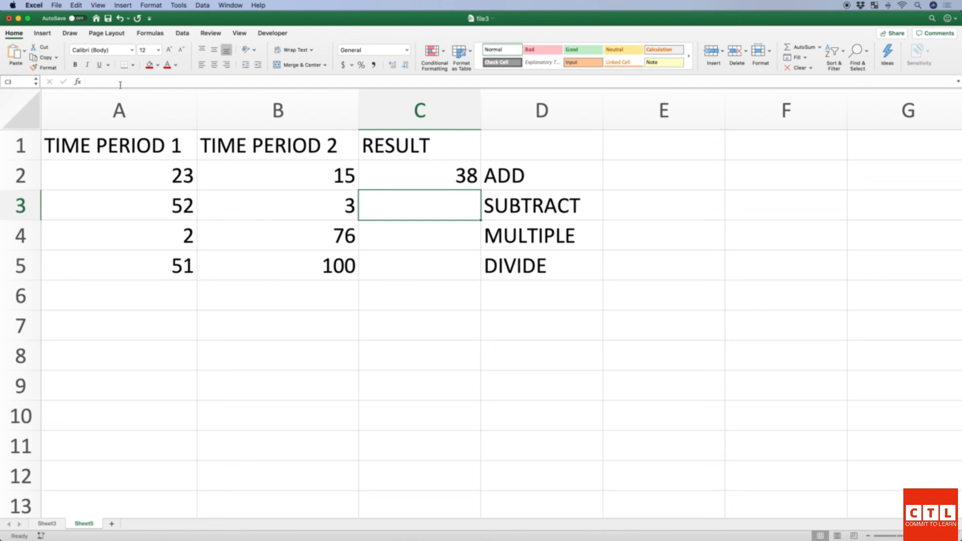
Enter the subtraction formula =A3-B3 in C3 to take the second time-period value from the first
{"action": "type", "text": "="}
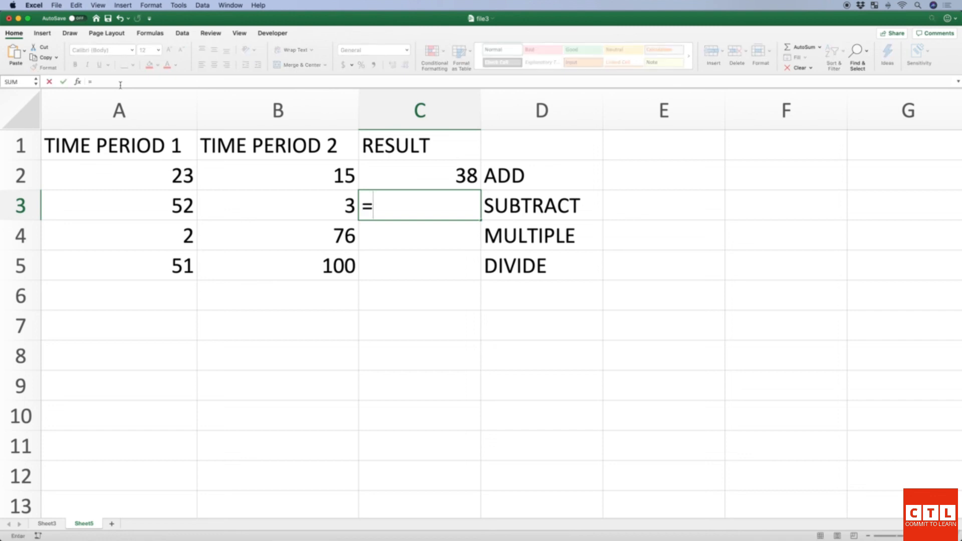
{"action": "key", "text": "Left"}
{"action": "key", "text": "Left"}
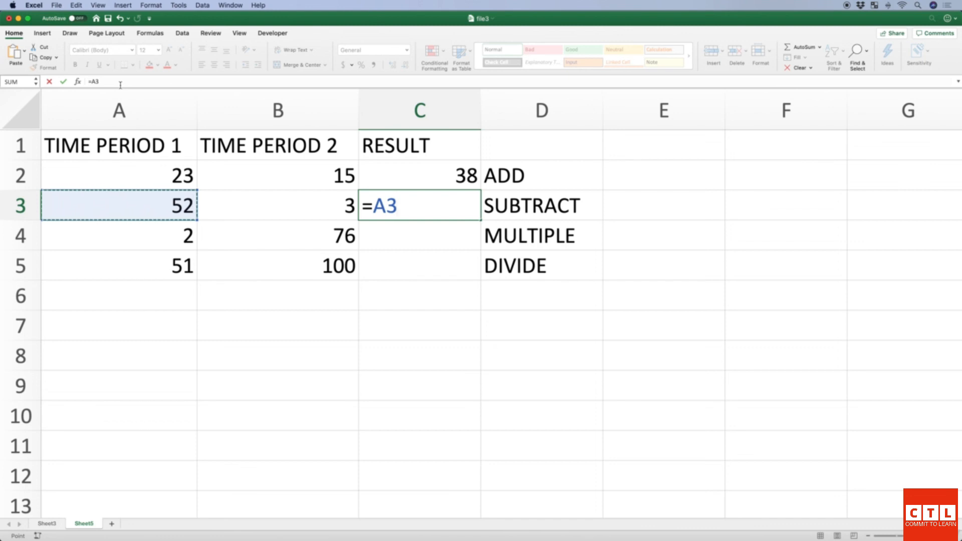
{"action": "type", "text": "-"}
{"action": "key", "text": "Left"}
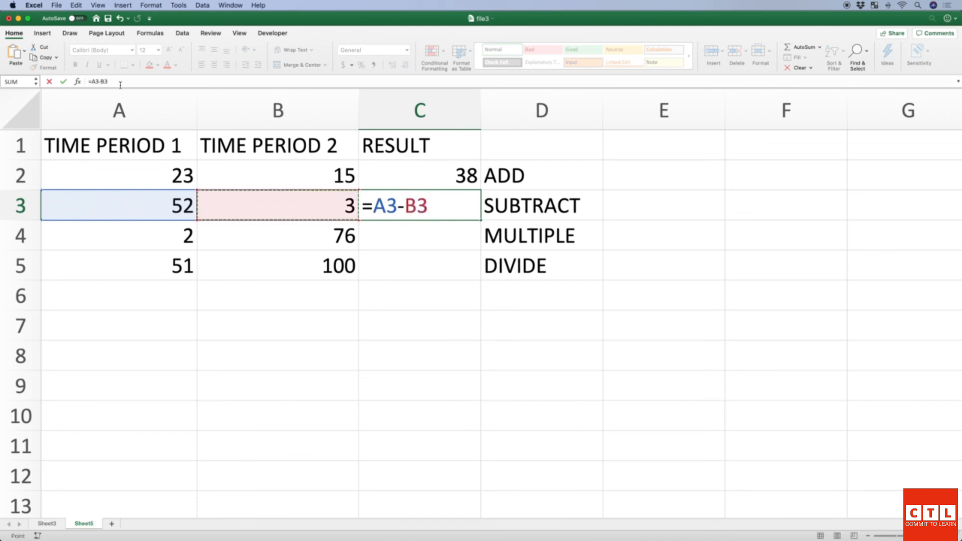
{"action": "key", "text": "Return"}
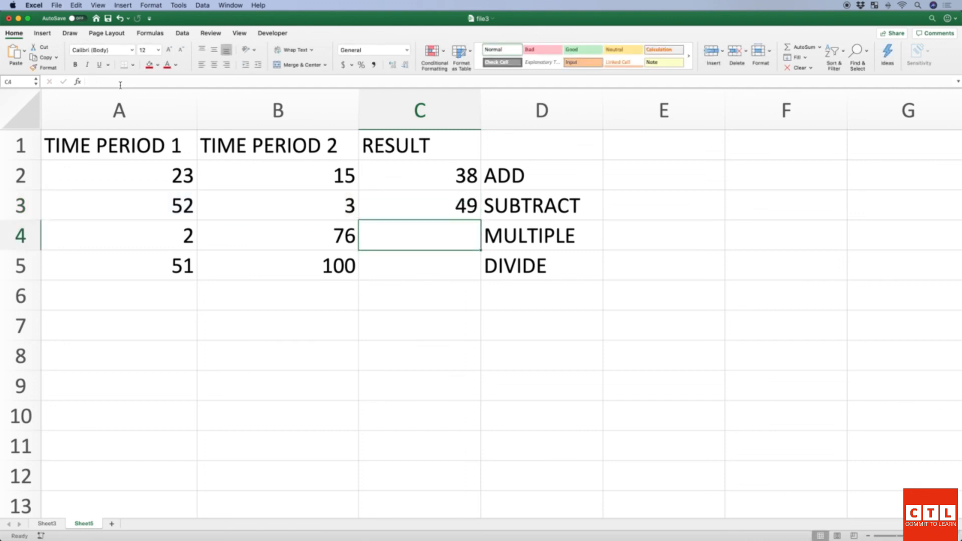
Enter the multiplication formula =A4*B4 in C4 for the two time-period values in row 4
{"action": "type", "text": "="}
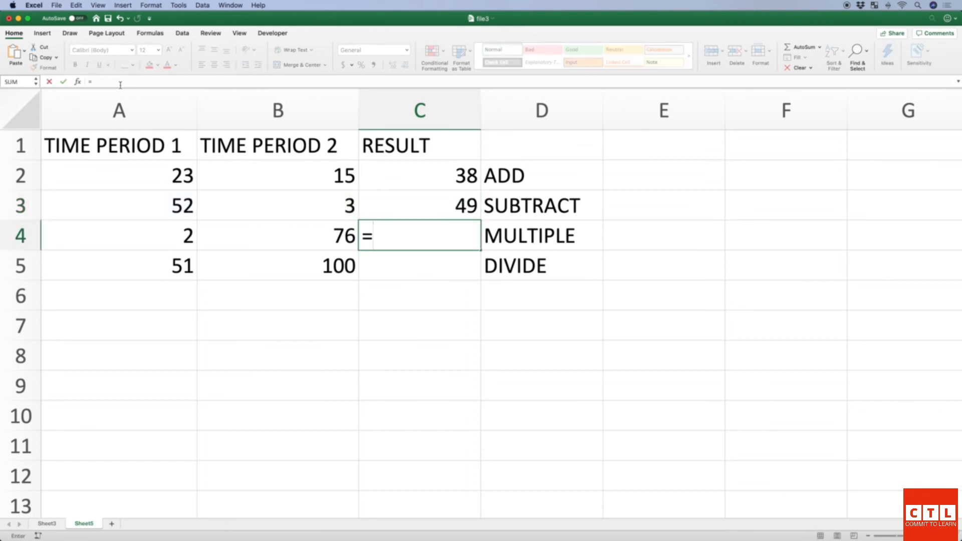
{"action": "key", "text": "Left"}
{"action": "key", "text": "Left"}
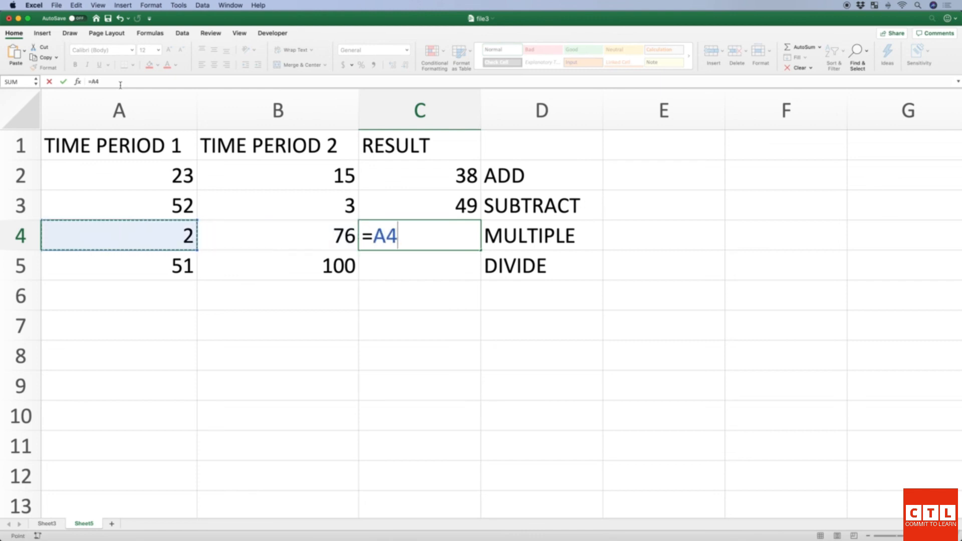
{"action": "type", "text": "*"}
{"action": "key", "text": "Left"}
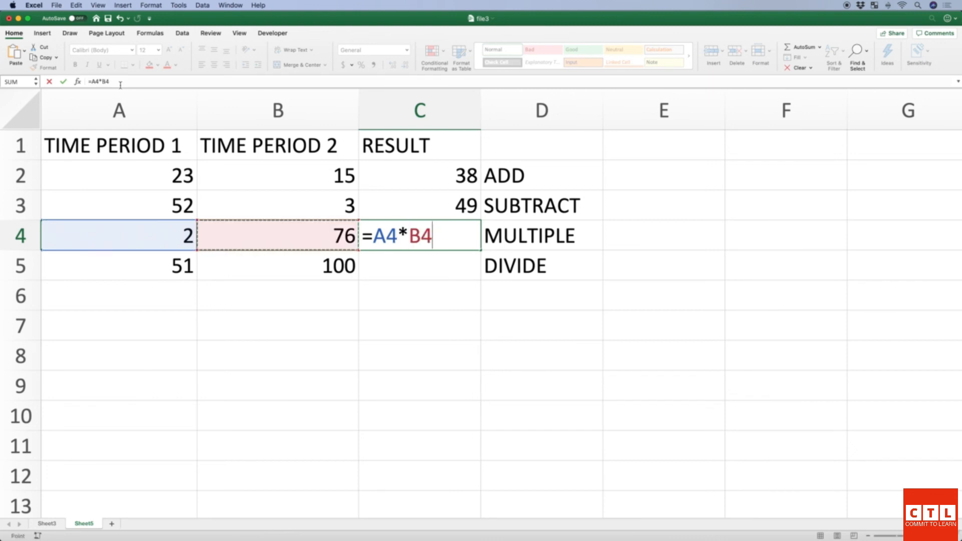
{"action": "key", "text": "Return"}
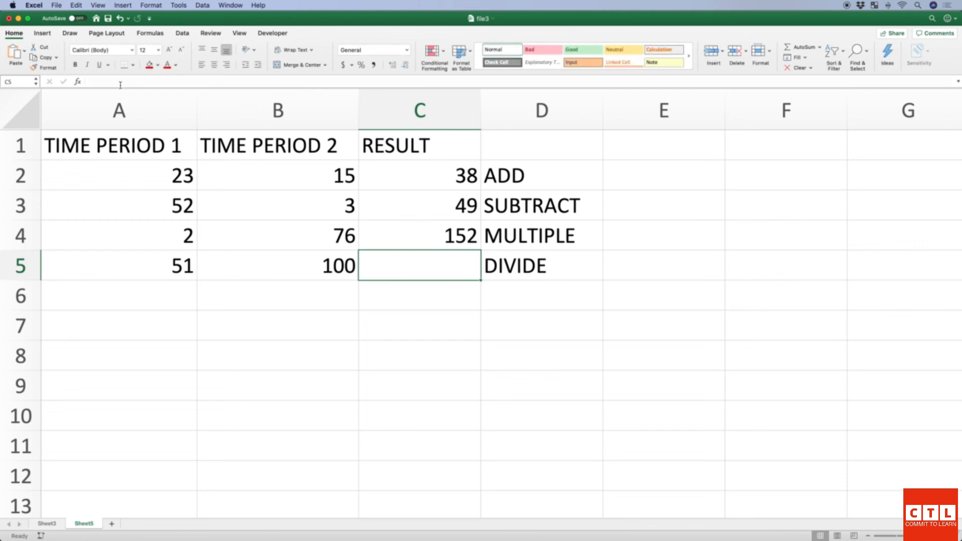
Enter the division formula =A5/B5 in C5 to divide the first time-period value by the second
{"action": "type", "text": "="}
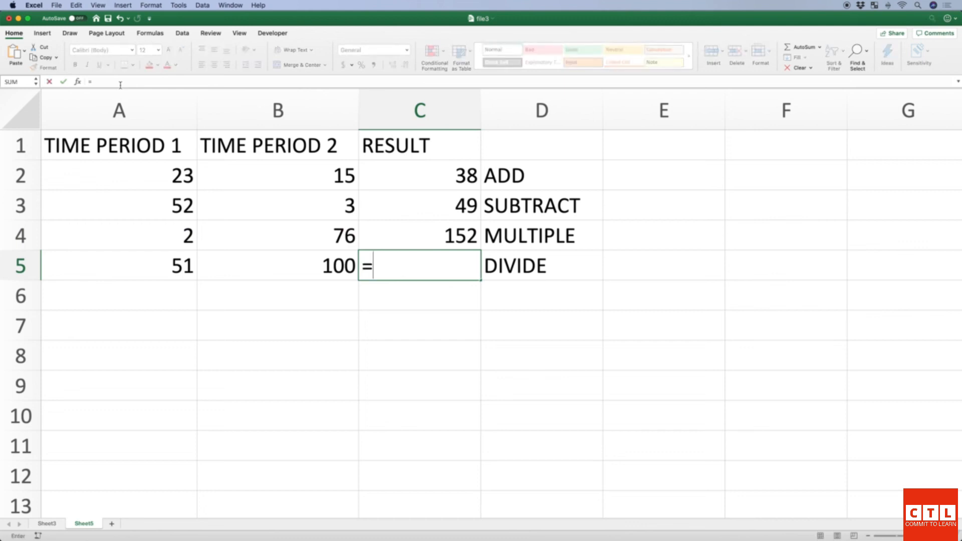
{"action": "key", "text": "Left"}
{"action": "key", "text": "Left"}
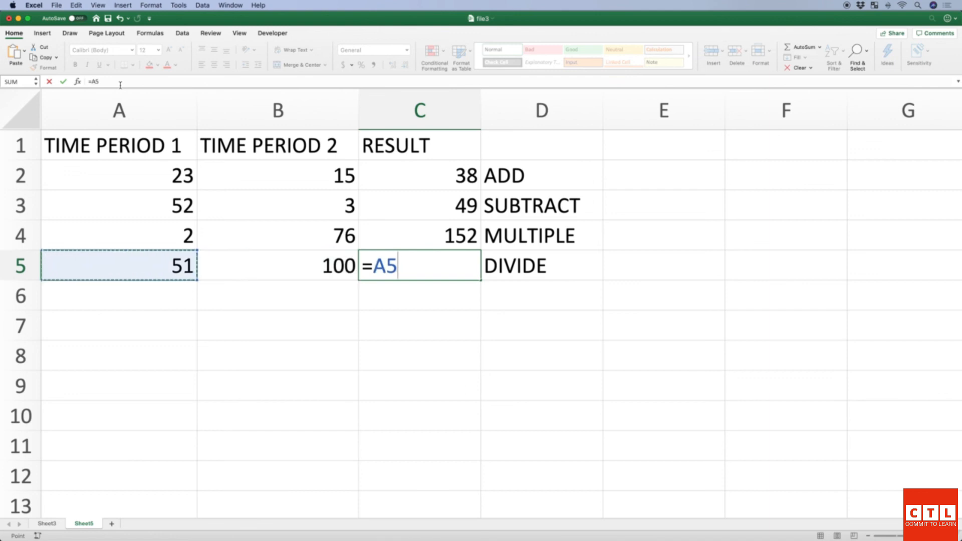
{"action": "type", "text": "/"}
{"action": "key", "text": "Left"}
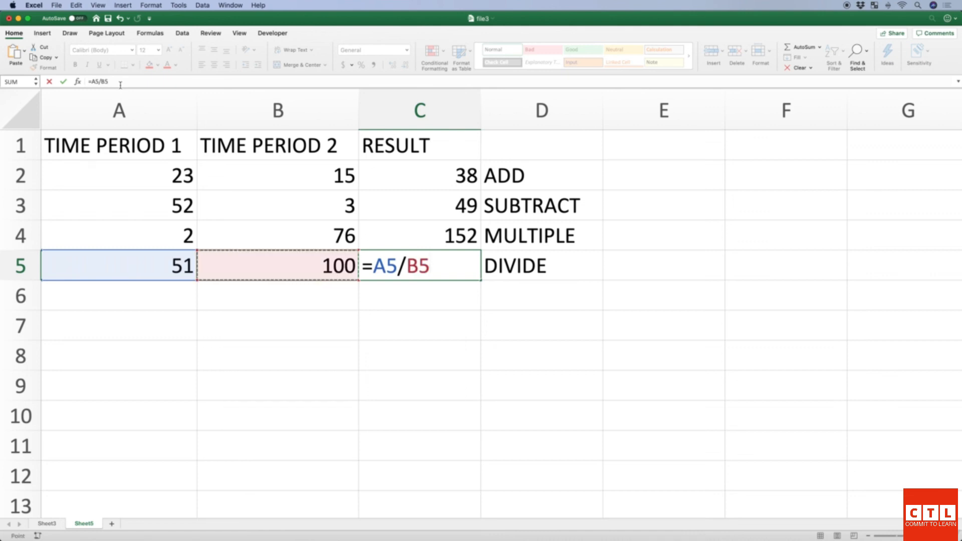
{"action": "key", "text": "Return"}
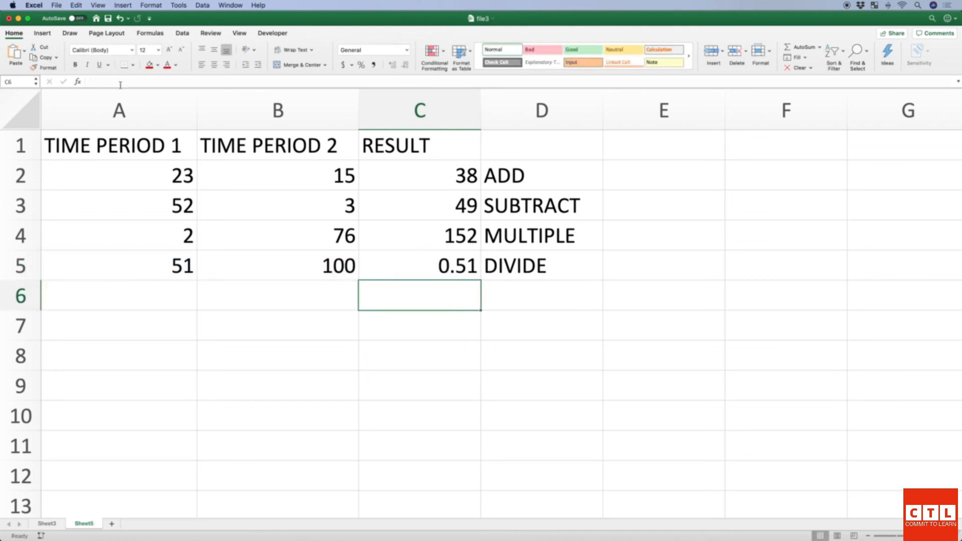
Review the operation labels in column D beside the calculated results, ending at the DIVIDE label in D5
{"action": "key", "text": "Right"}
{"action": "key", "text": "Up"}
{"action": "key", "text": "Up"}
{"action": "key", "text": "Up"}
{"action": "key", "text": "Up"}
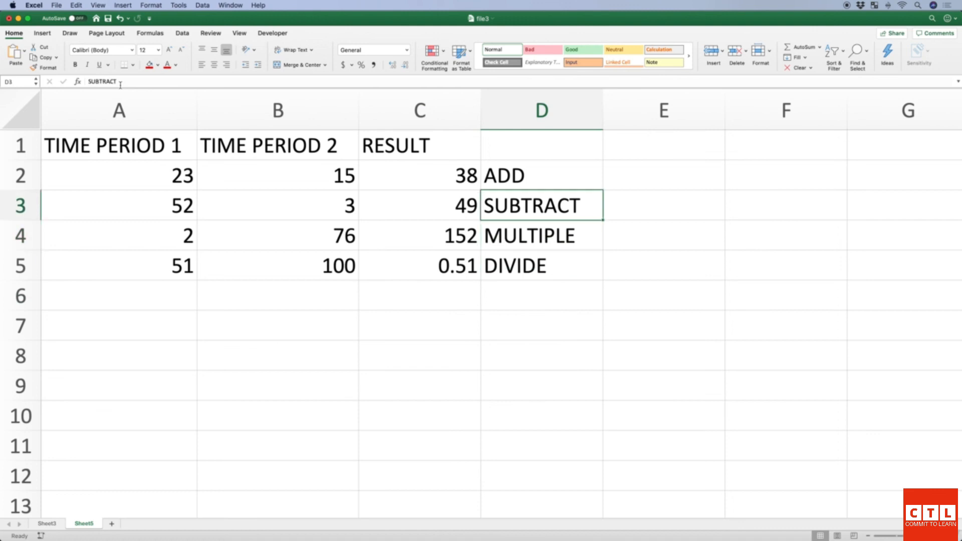
{"action": "key", "text": "Down"}
{"action": "key", "text": "Down"}
{"action": "key", "text": "Down"}
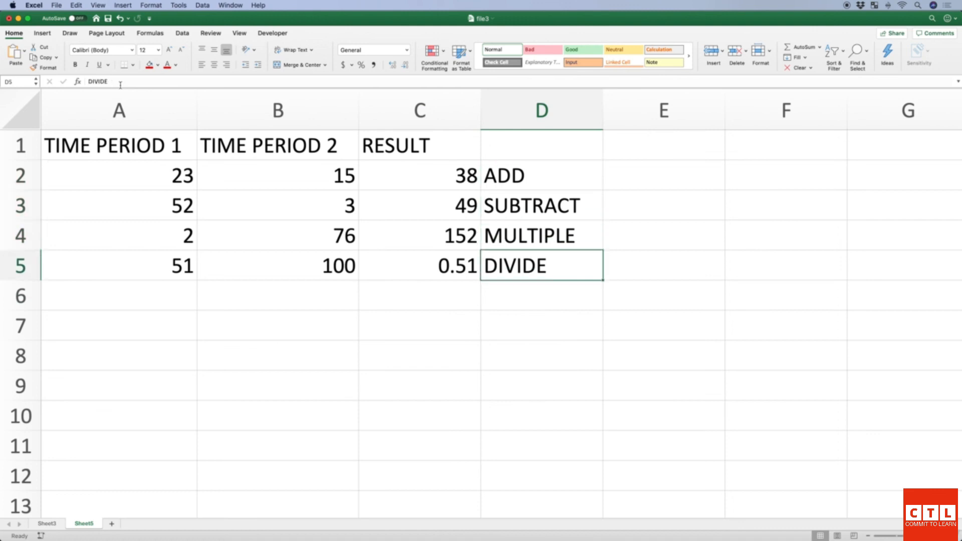